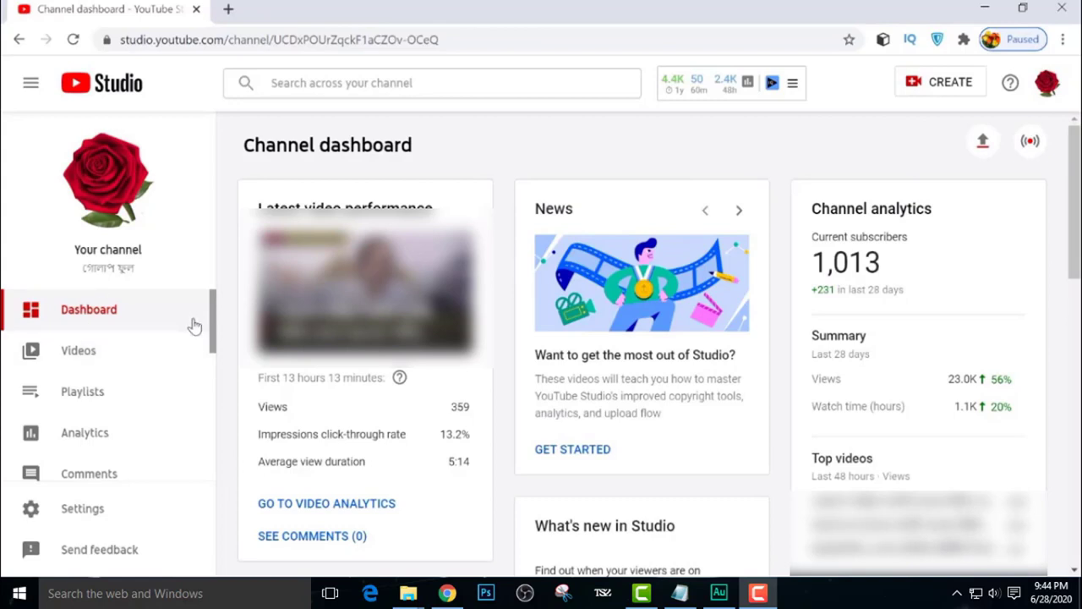
Open Monetization and apply now to reveal the three Partner Program step cards, all Not started
scroll(212, 325, down, 2)
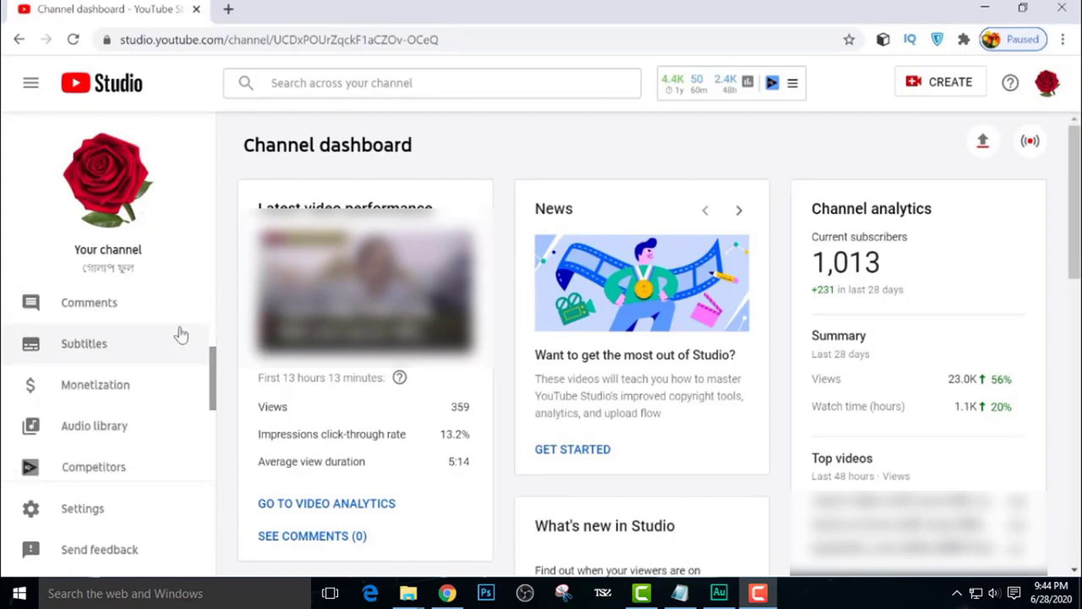
click(102, 392)
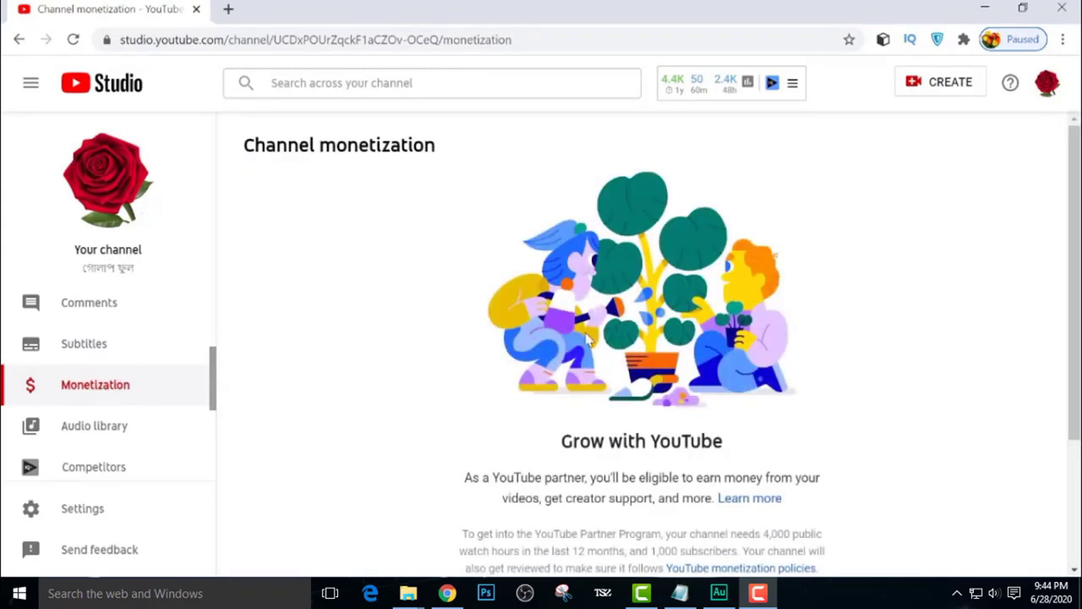
scroll(589, 338, down, 2)
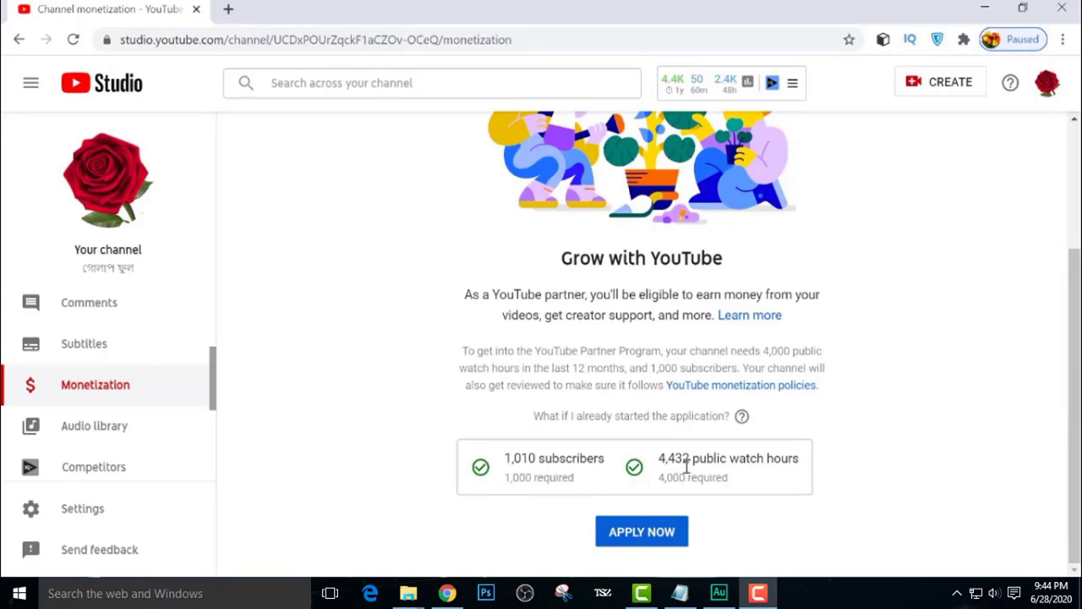
click(636, 540)
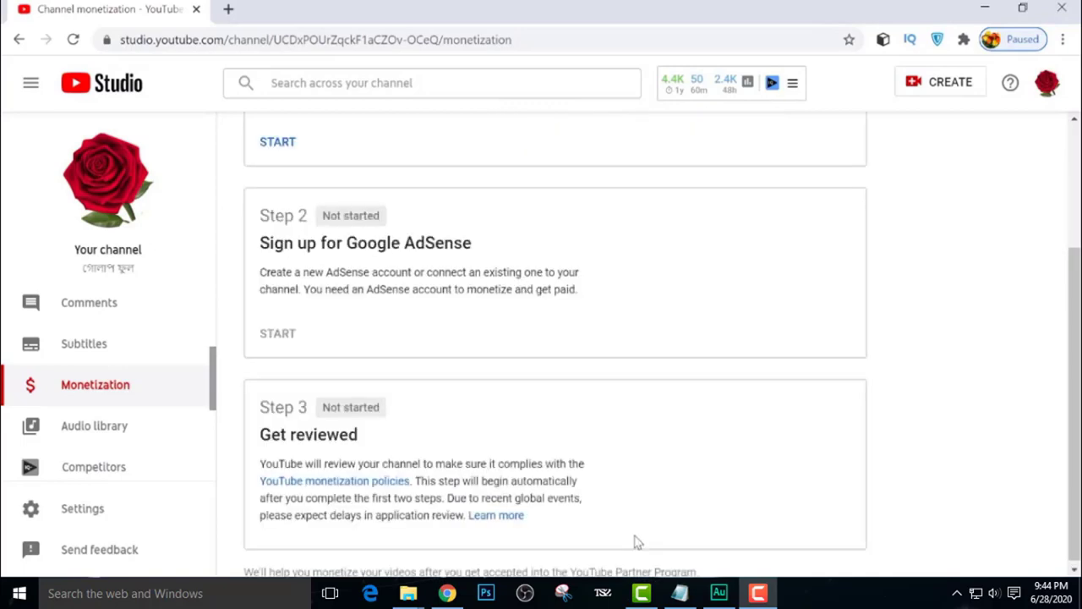
scroll(449, 264, up, 2)
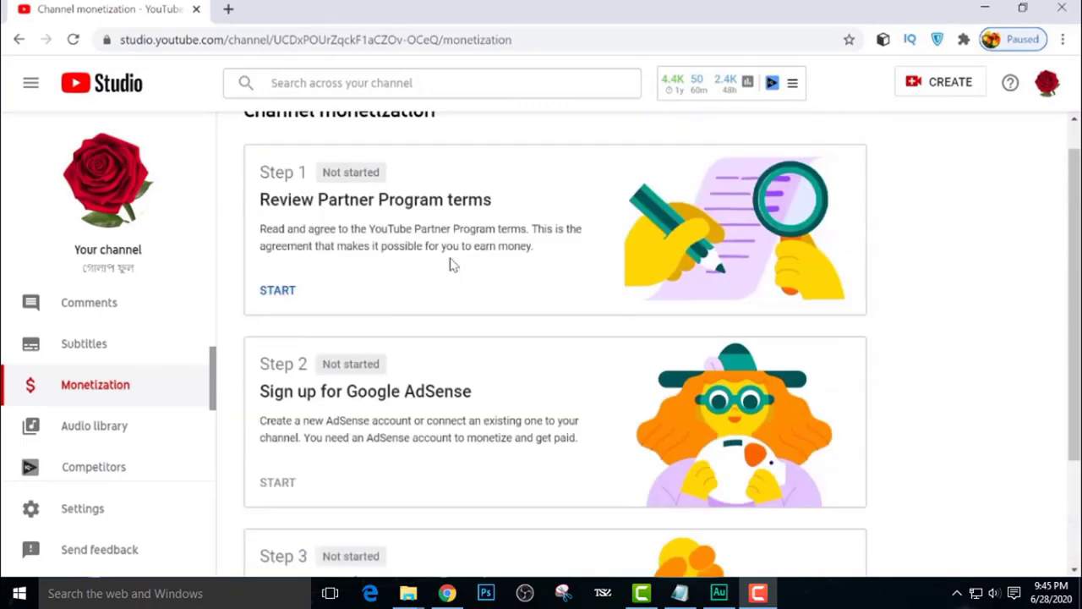
scroll(339, 253, down, 1)
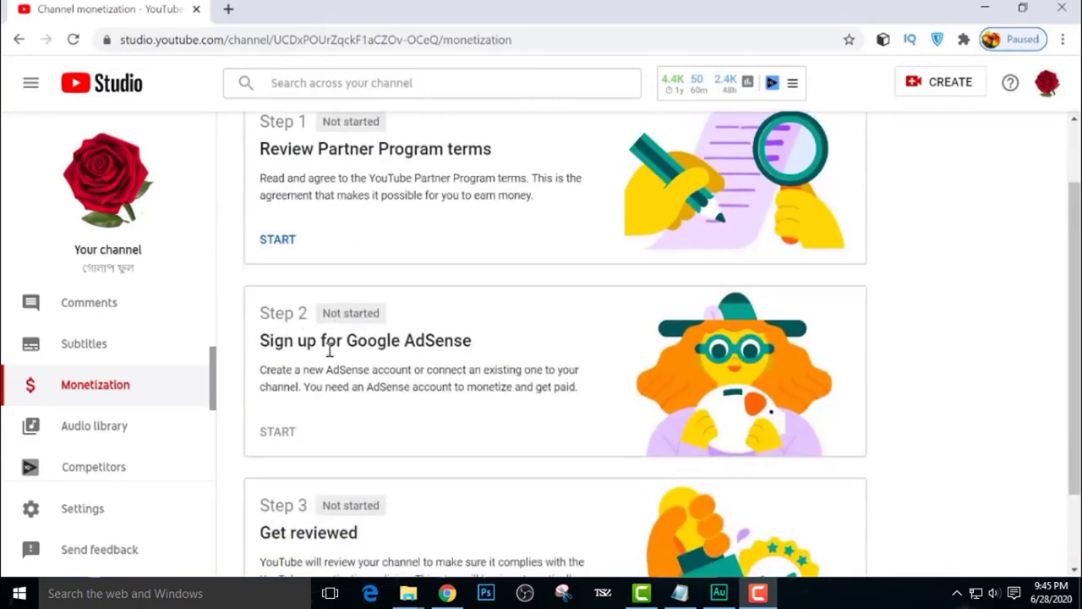
scroll(329, 350, down, 1)
scroll(304, 431, up, 2)
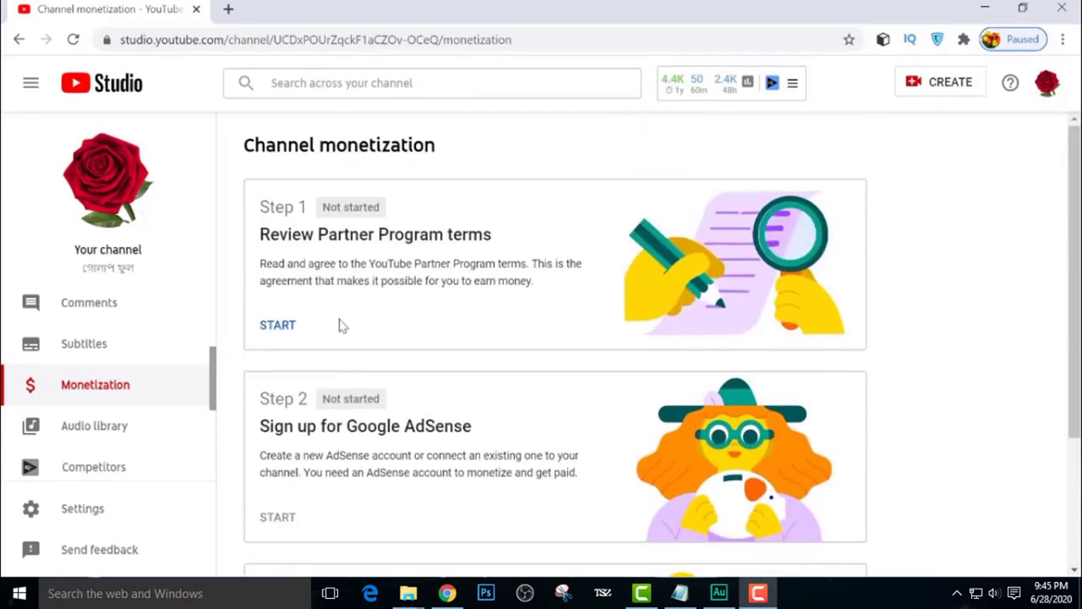
Start Step 1, tick 'I accept the YouTube Partner Program terms', and accept the terms
click(277, 327)
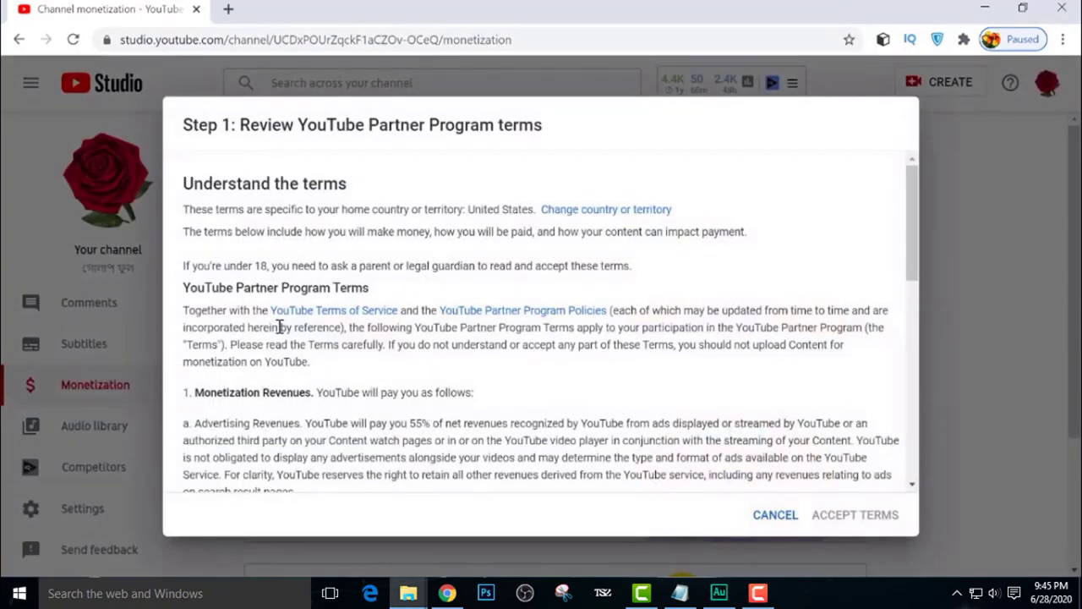
scroll(384, 304, down, 10)
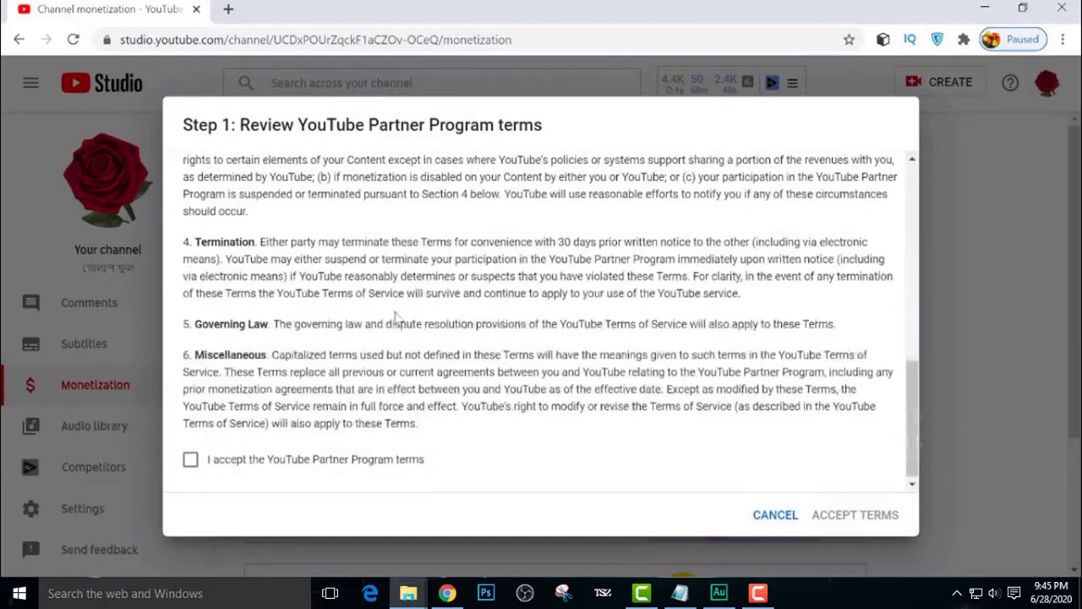
click(193, 462)
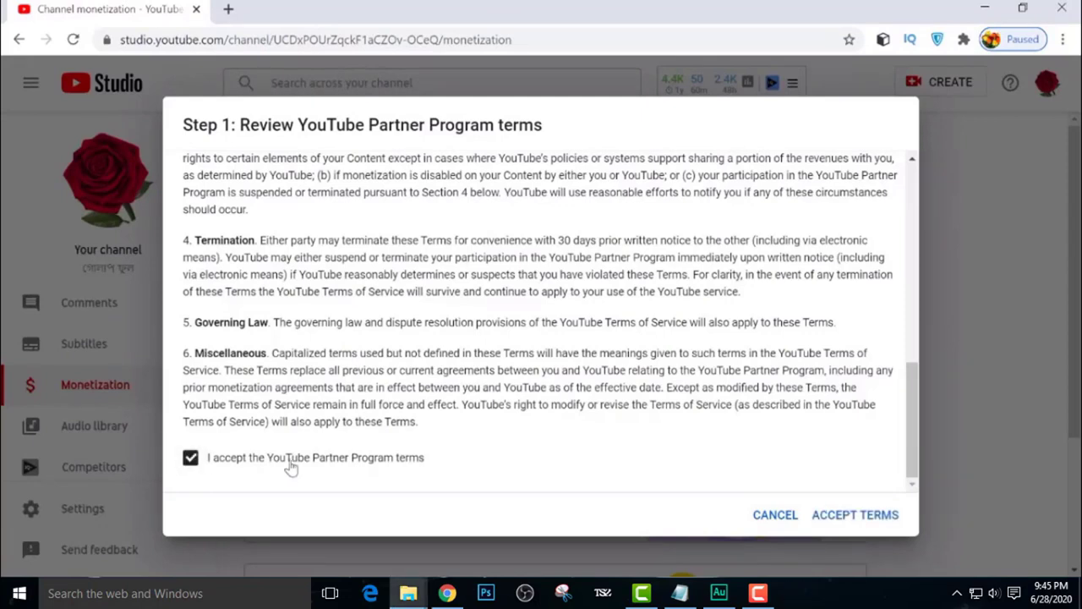
click(861, 525)
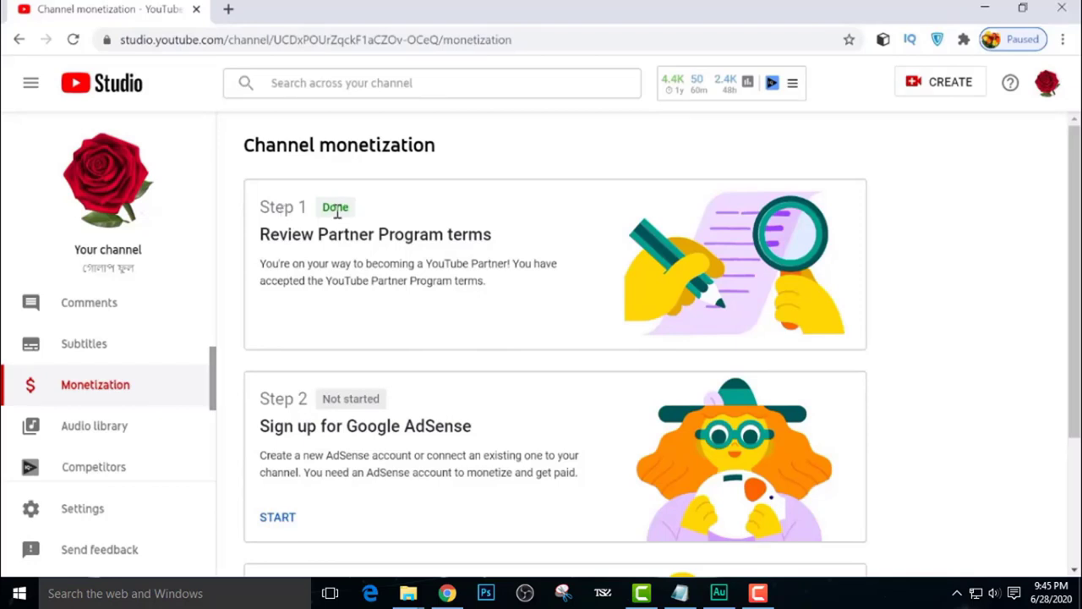
Start Step 2 with 'No, I don't have an existing account' and continue to AdSense
scroll(363, 372, down, 1)
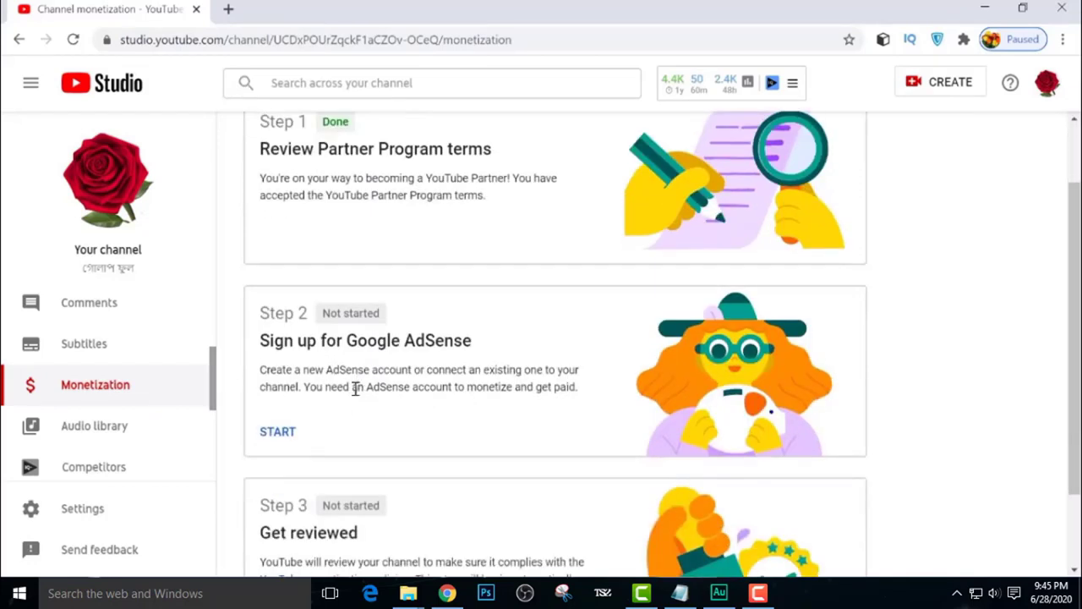
click(279, 433)
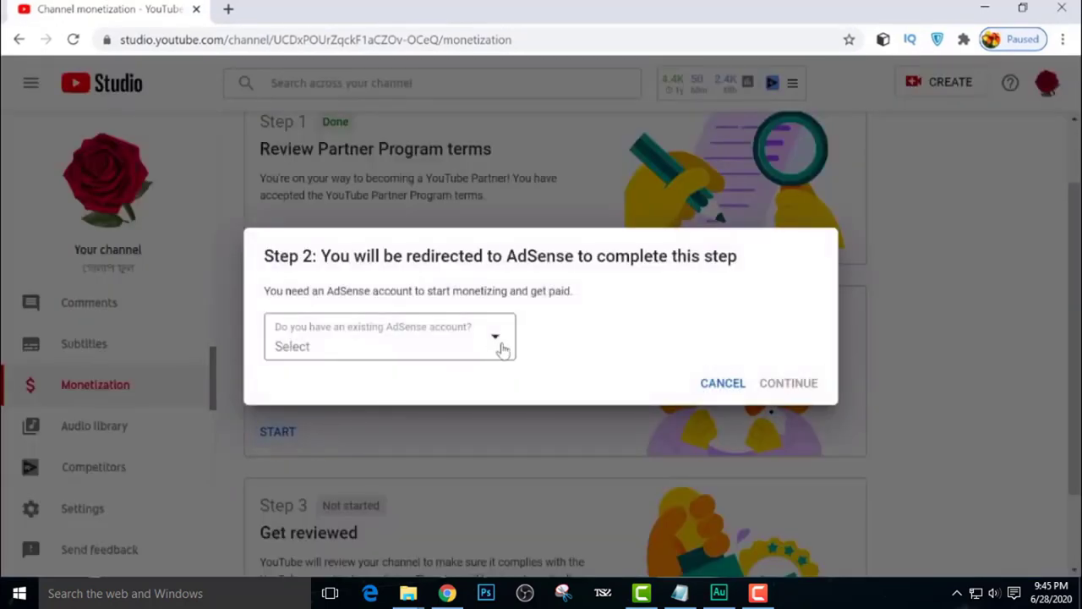
click(496, 343)
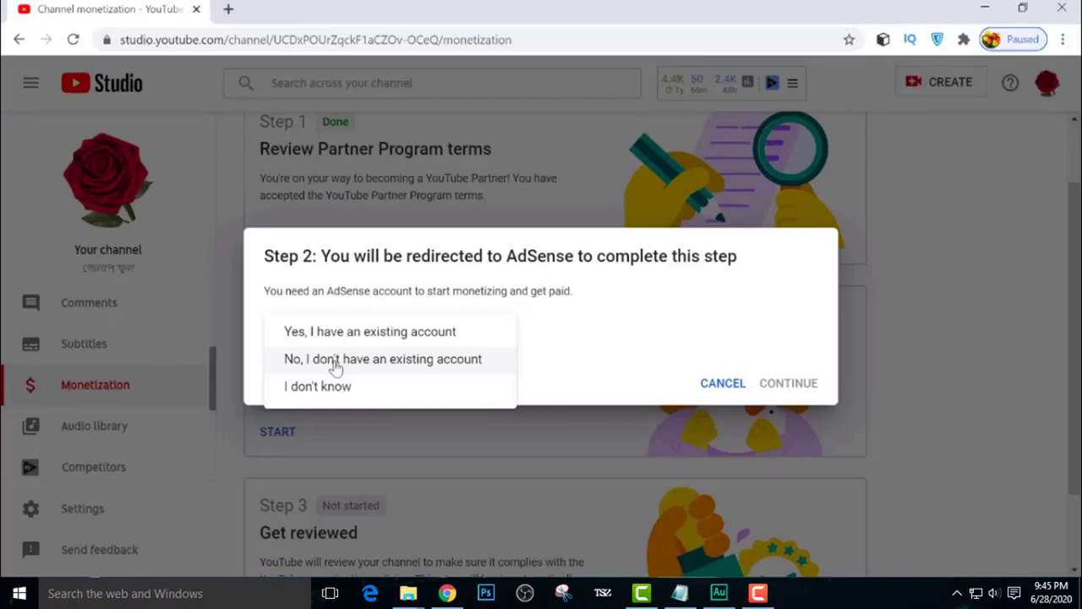
click(335, 360)
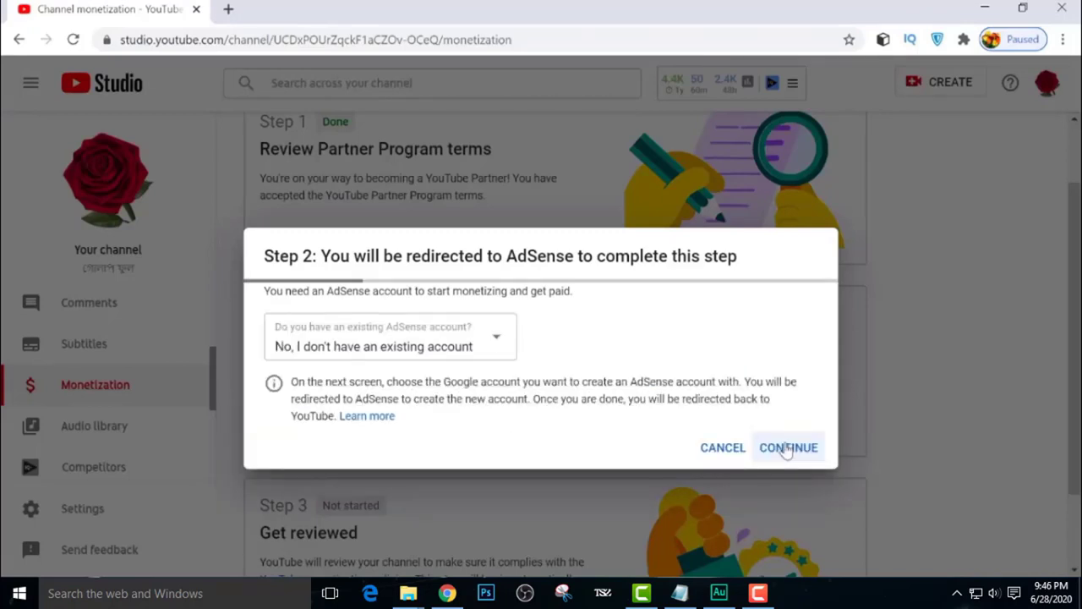
click(787, 449)
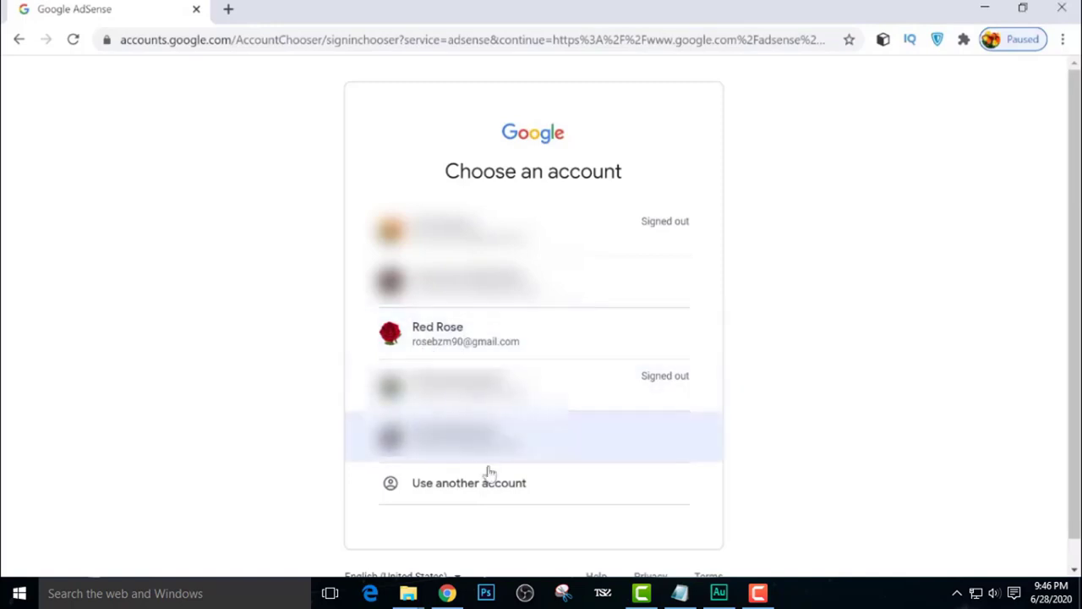
Choose the channel's Google account, decline customized suggestions, and pick Bangladesh as country
click(452, 342)
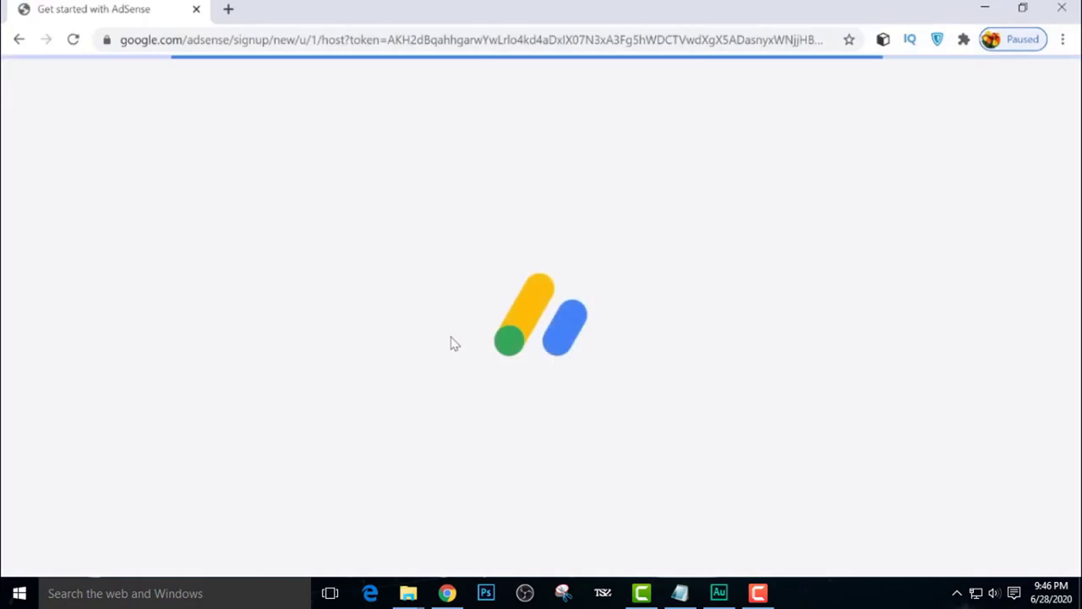
scroll(451, 343, down, 3)
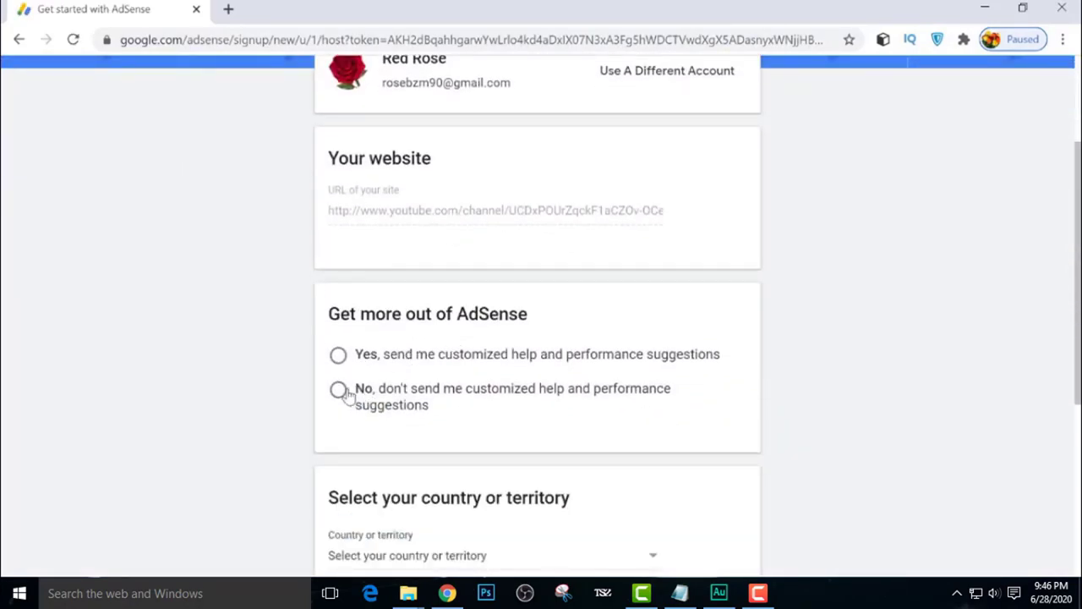
scroll(403, 391, down, 2)
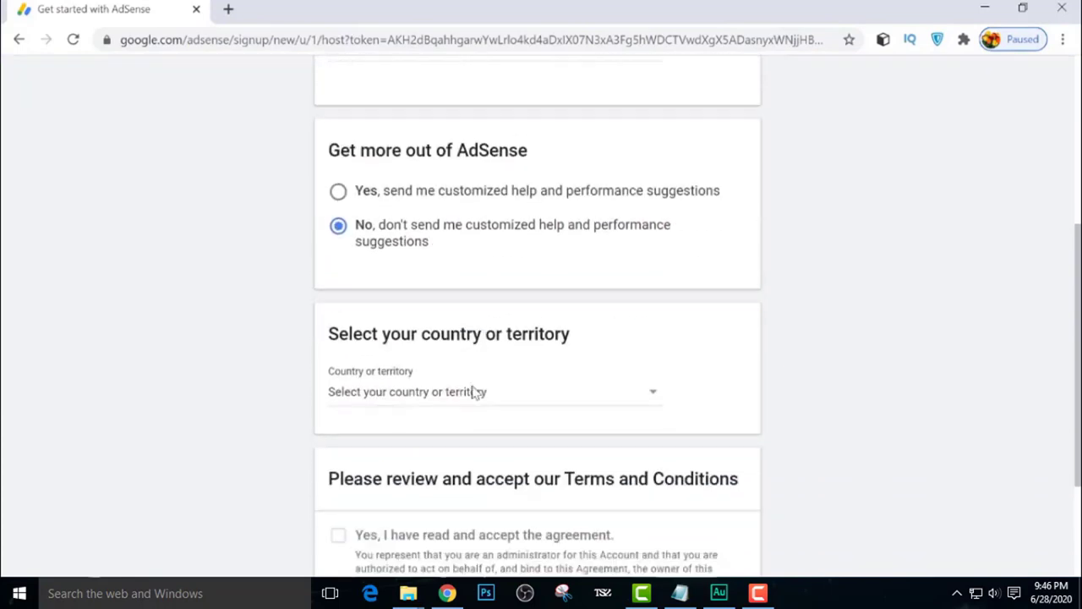
click(652, 387)
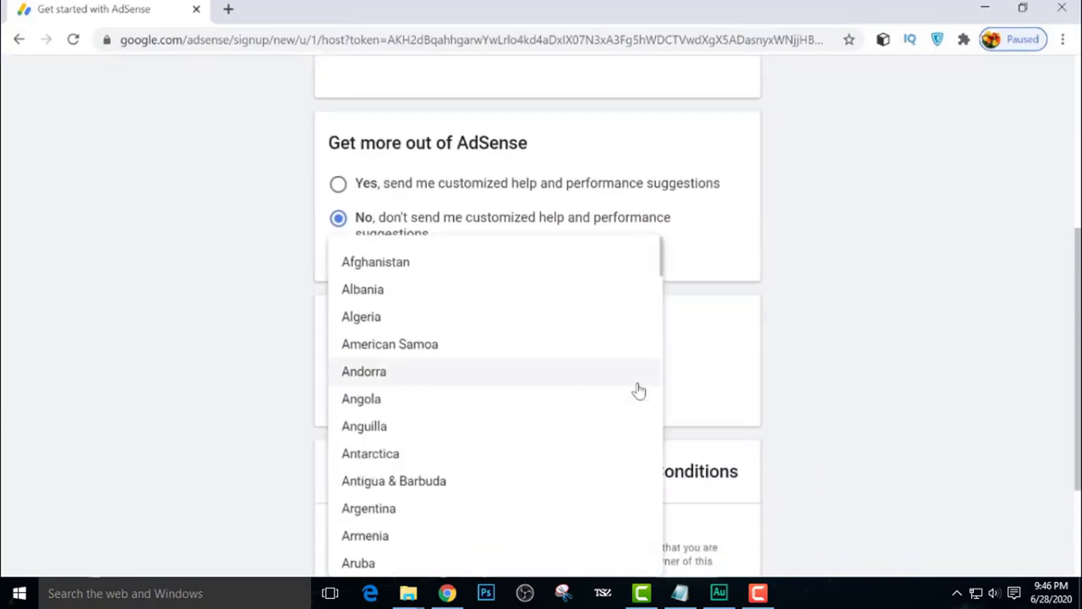
scroll(638, 389, down, 3)
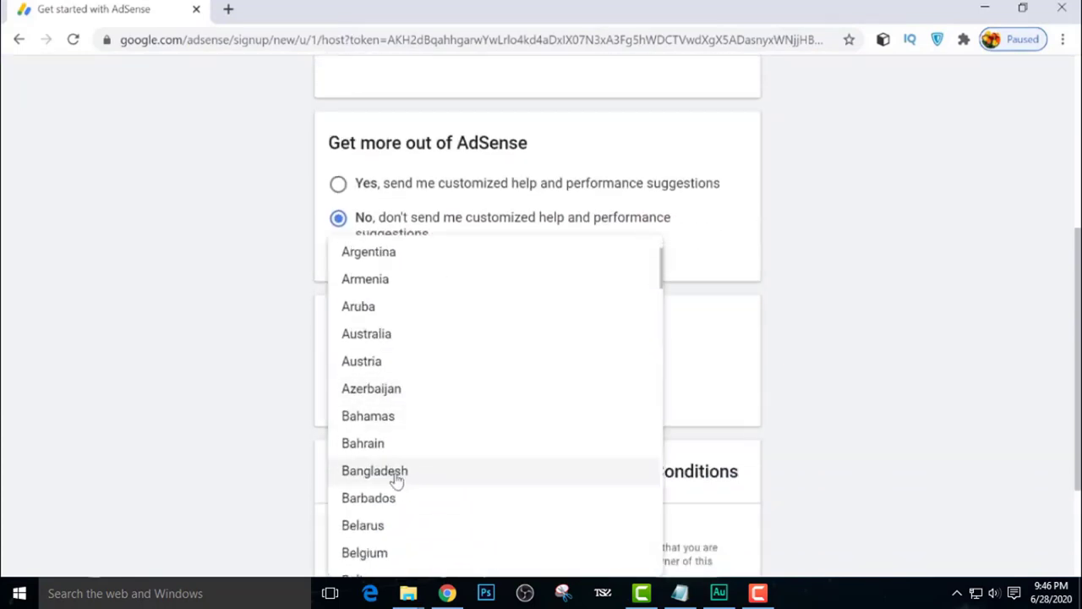
click(396, 474)
scroll(476, 403, down, 2)
Read the AdSense terms, tick 'Yes, I have read and accept the agreement', and create the account
scroll(491, 394, down, 2)
scroll(507, 387, down, 10)
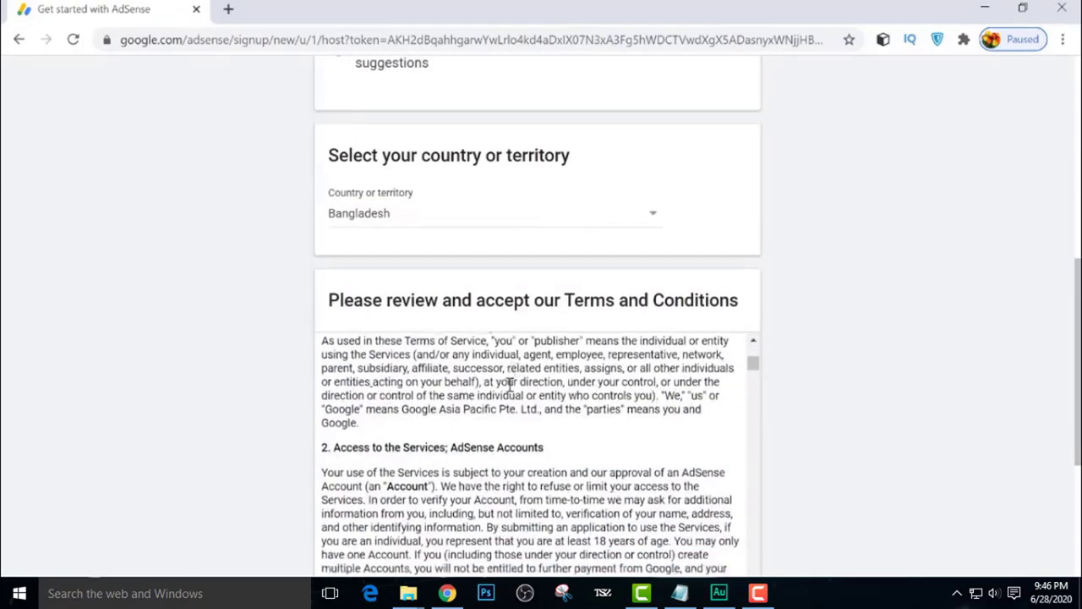
scroll(477, 434, down, 10)
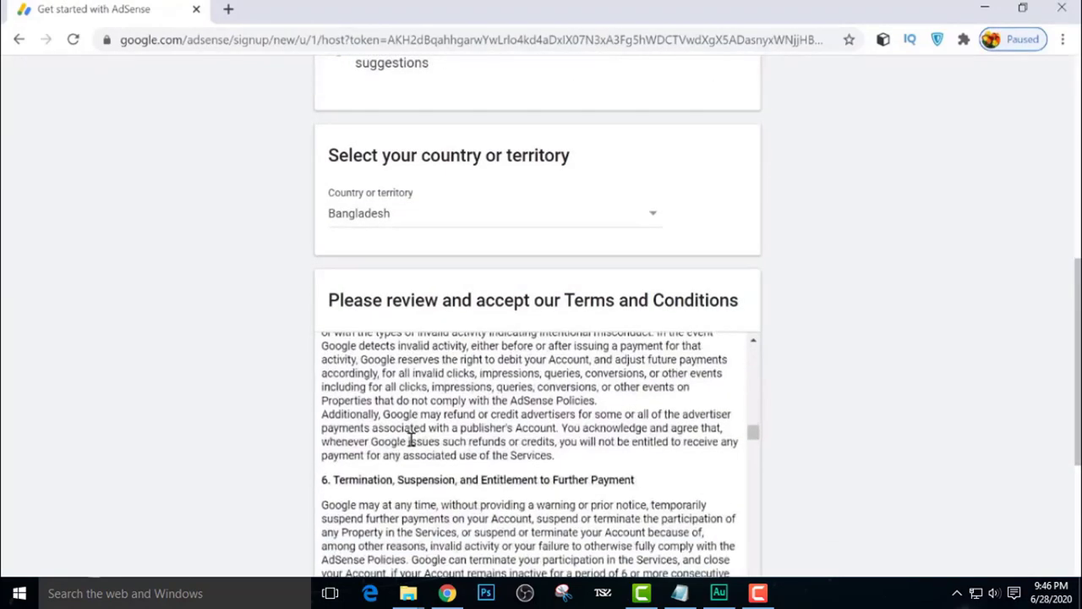
scroll(401, 473, down, 10)
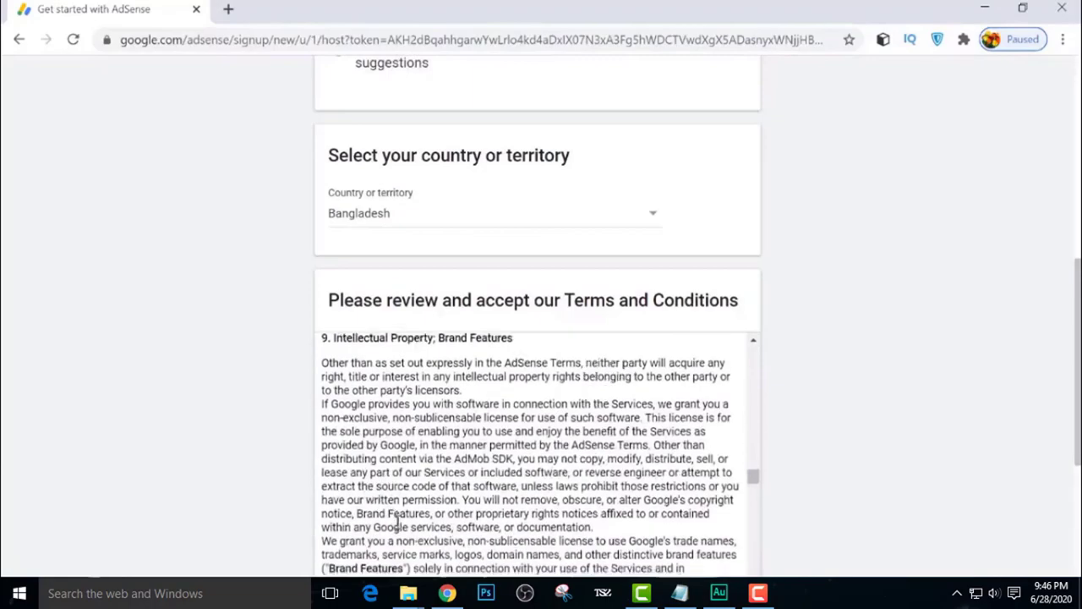
scroll(405, 513, down, 10)
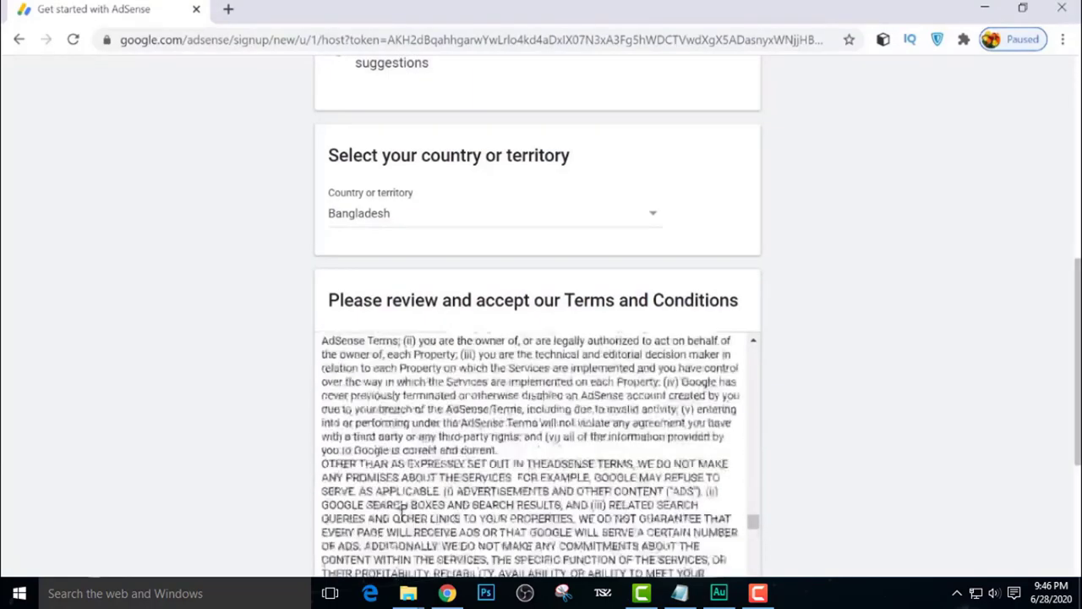
scroll(397, 514, down, 6)
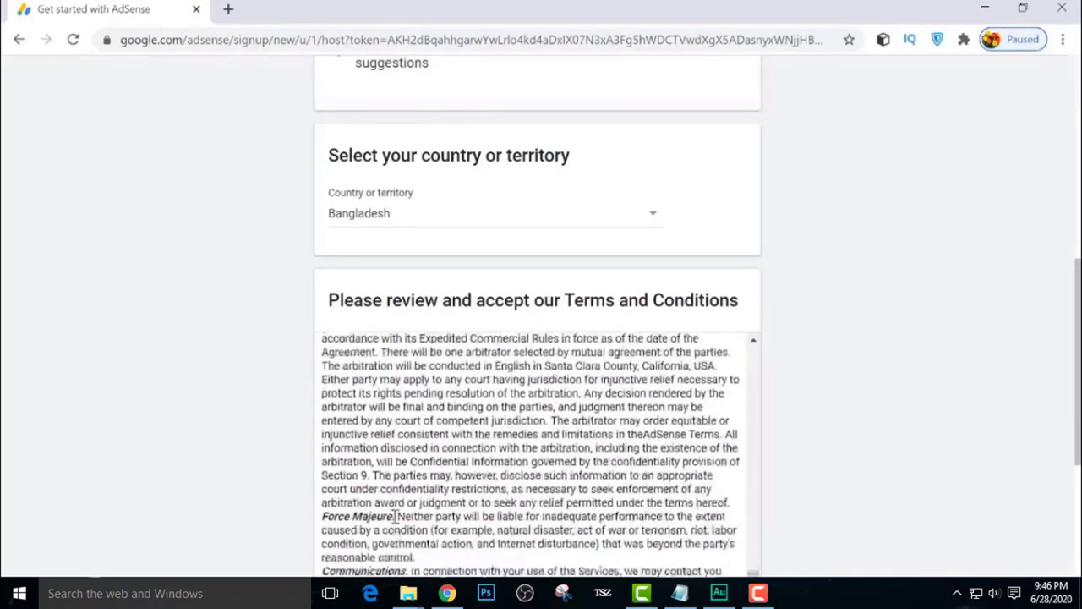
scroll(439, 505, down, 3)
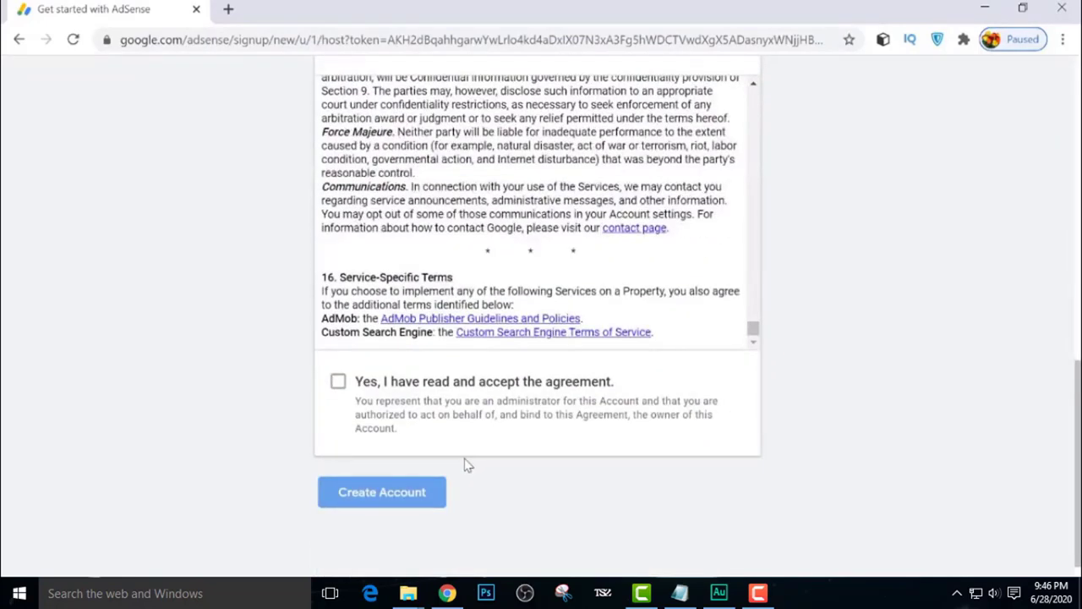
click(338, 385)
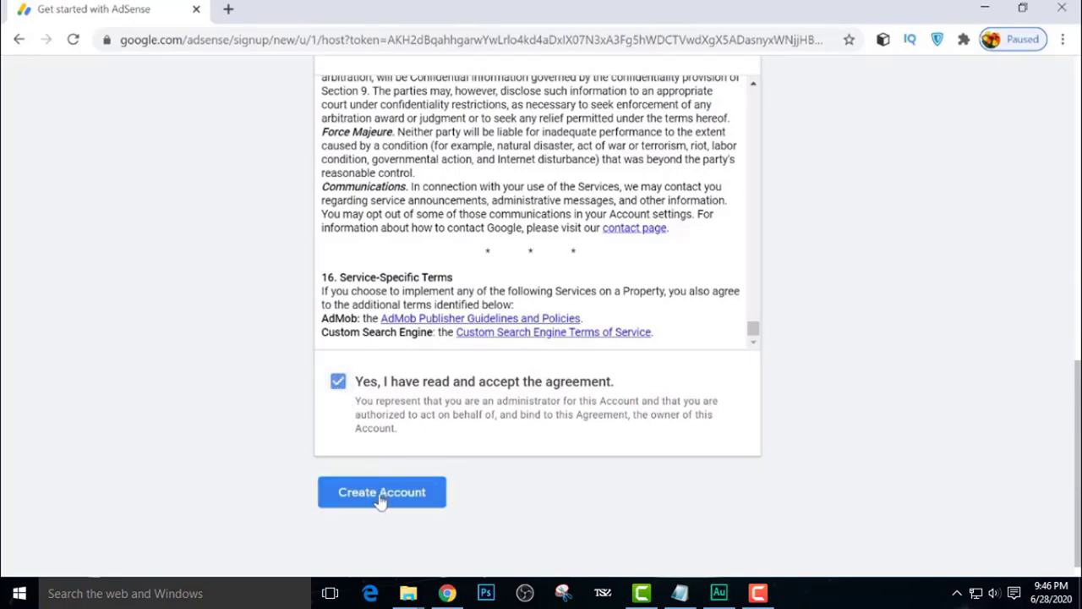
click(380, 495)
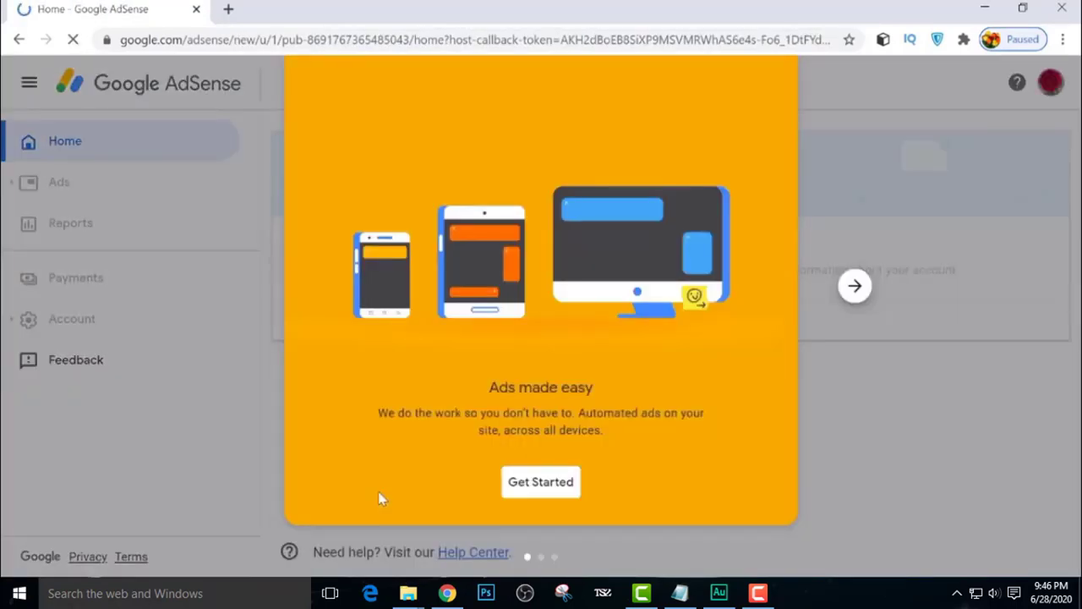
Begin account setup, keep account type Individual, and paste in the payee's full name
click(548, 489)
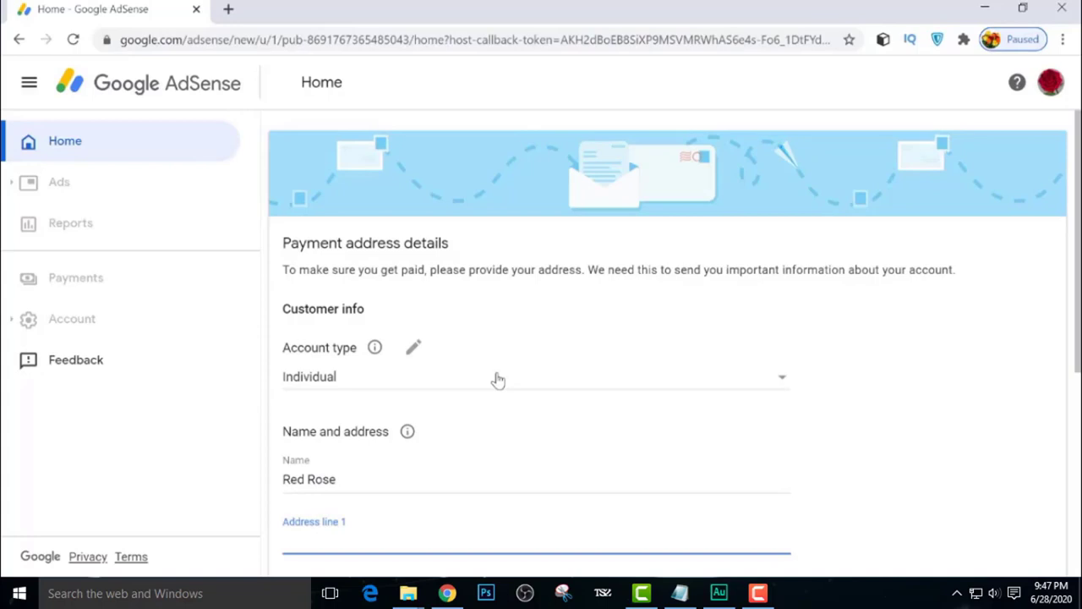
click(783, 381)
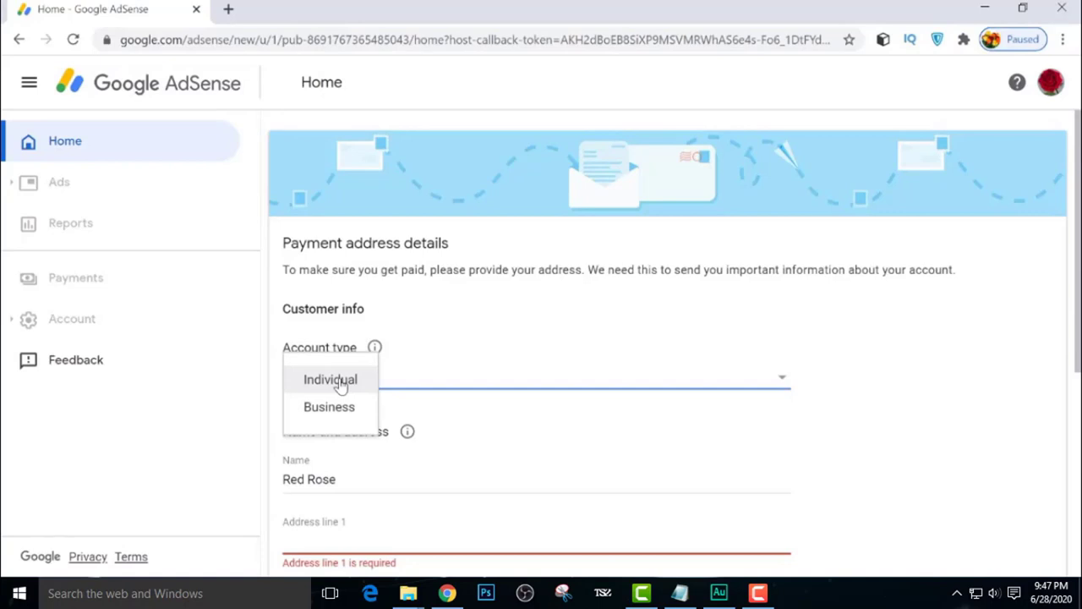
click(340, 382)
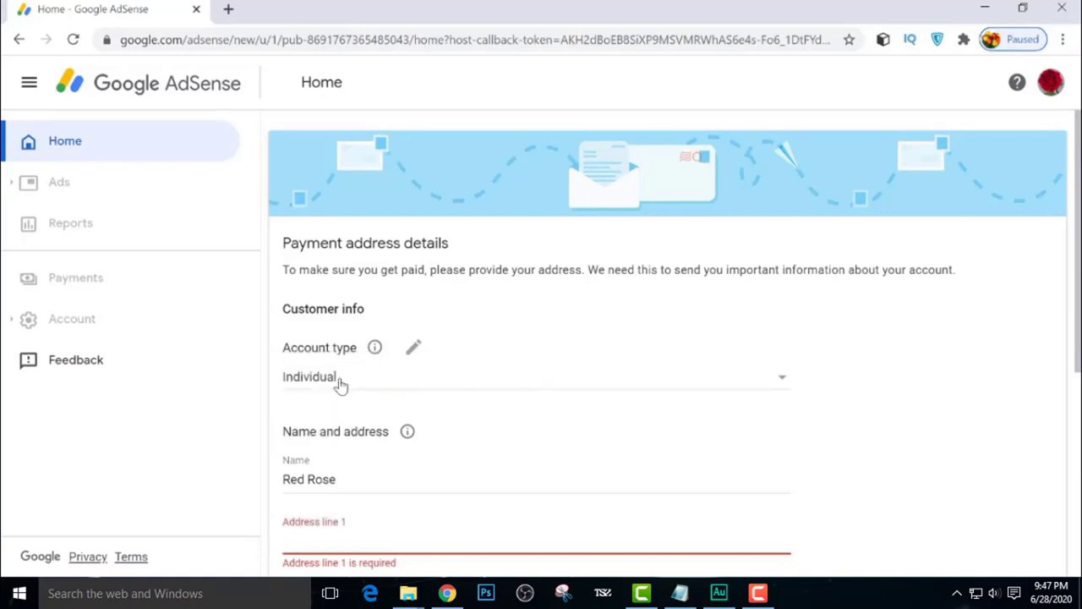
scroll(340, 382, down, 1)
click(359, 393)
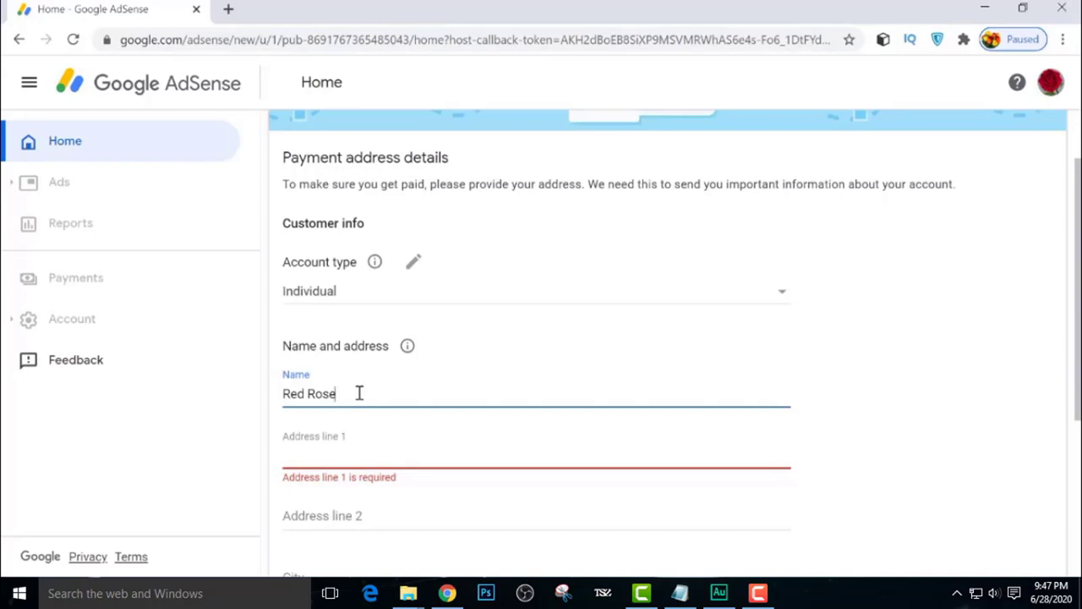
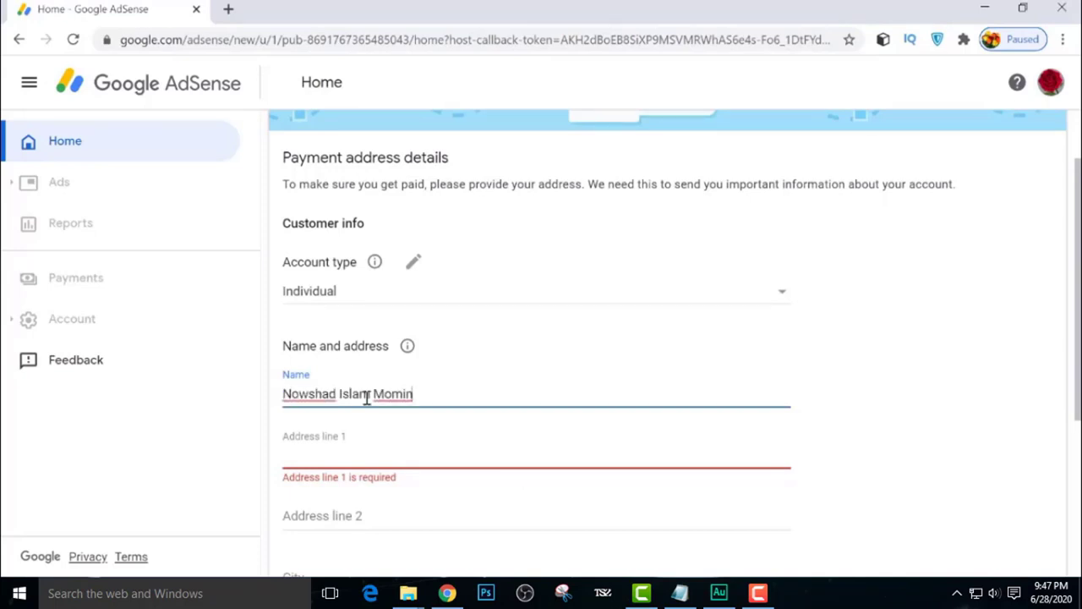
Paste the street address into line 1, moving the district and contact phone into line 2
scroll(369, 389, down, 2)
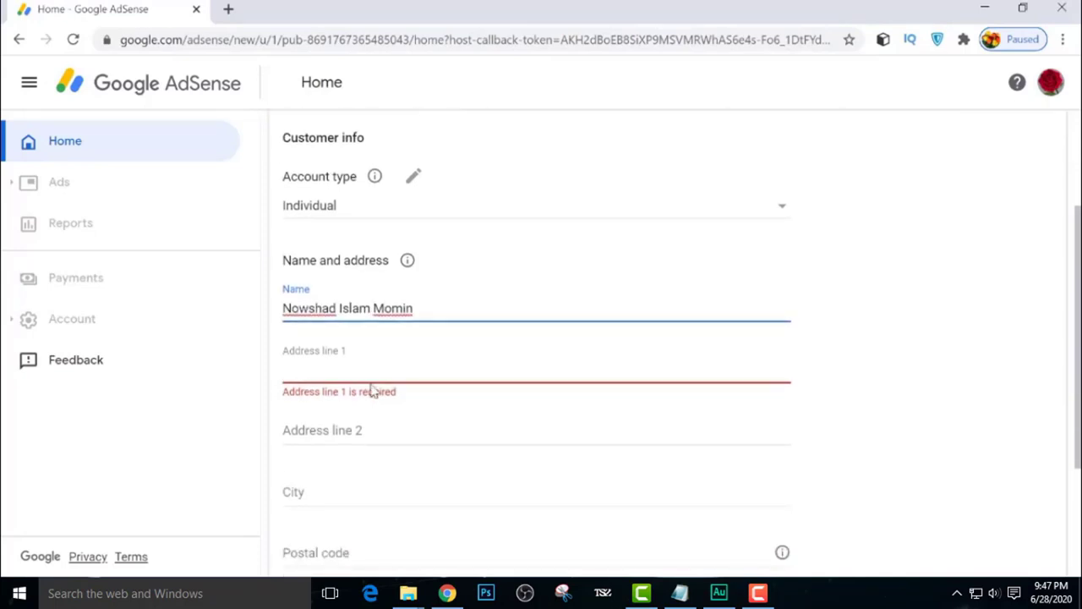
click(449, 273)
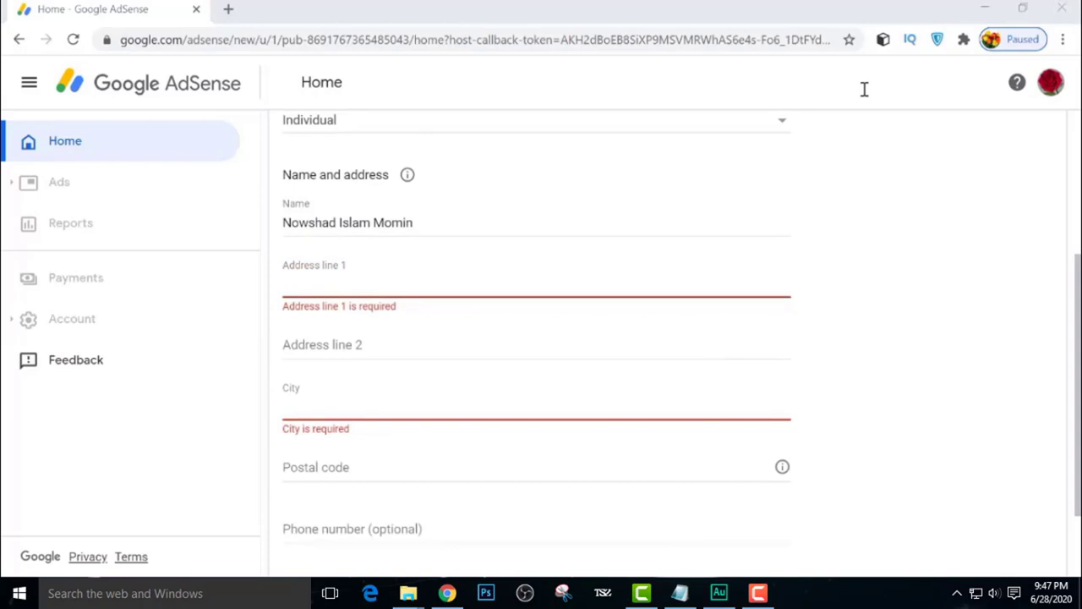
click(910, 10)
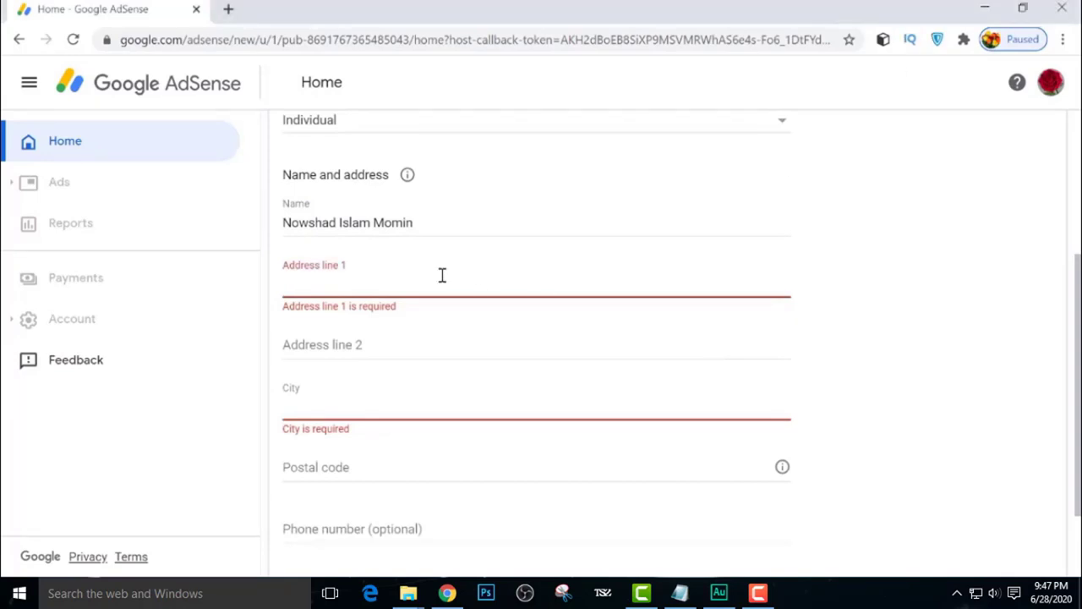
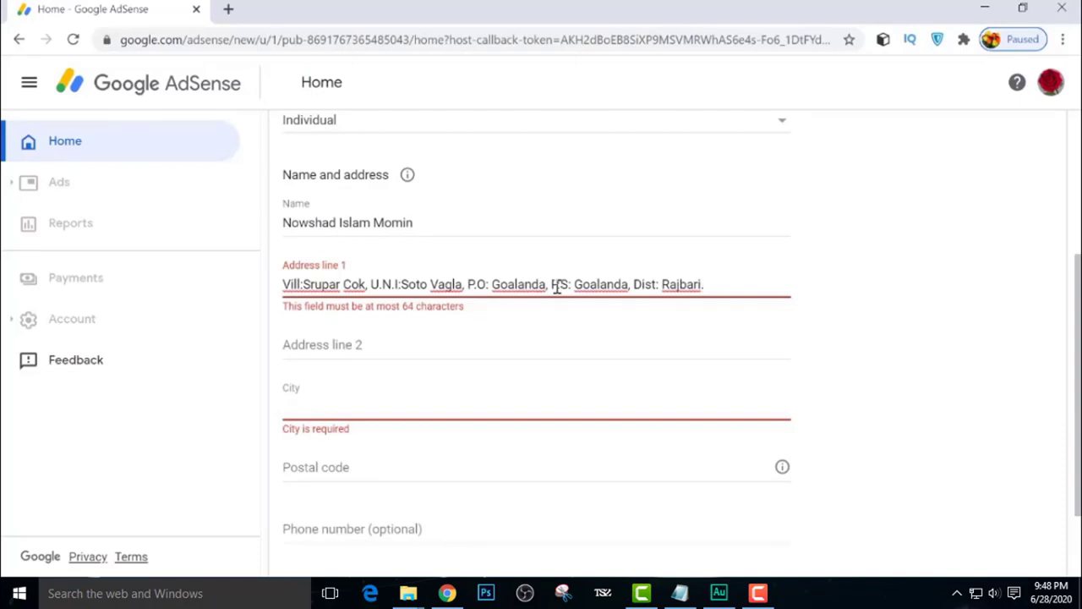
mouse_move(550, 285)
mouse_down()
mouse_move(586, 285)
mouse_move(570, 284)
mouse_up()
drag(633, 285, 716, 287)
key(ctrl+c)
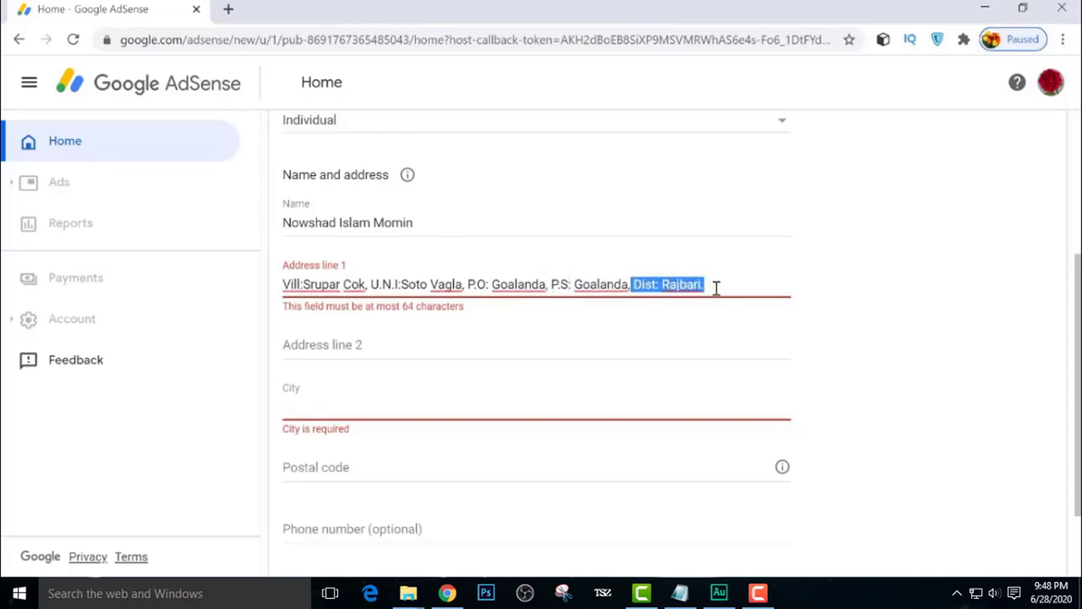
key(BackSpace)
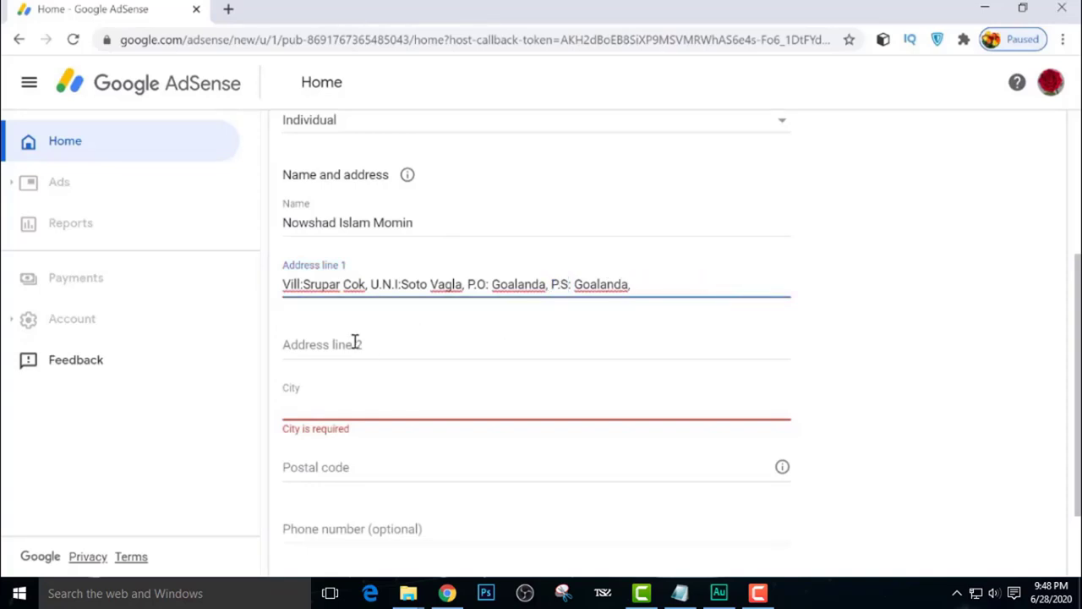
click(352, 336)
key(ctrl+v)
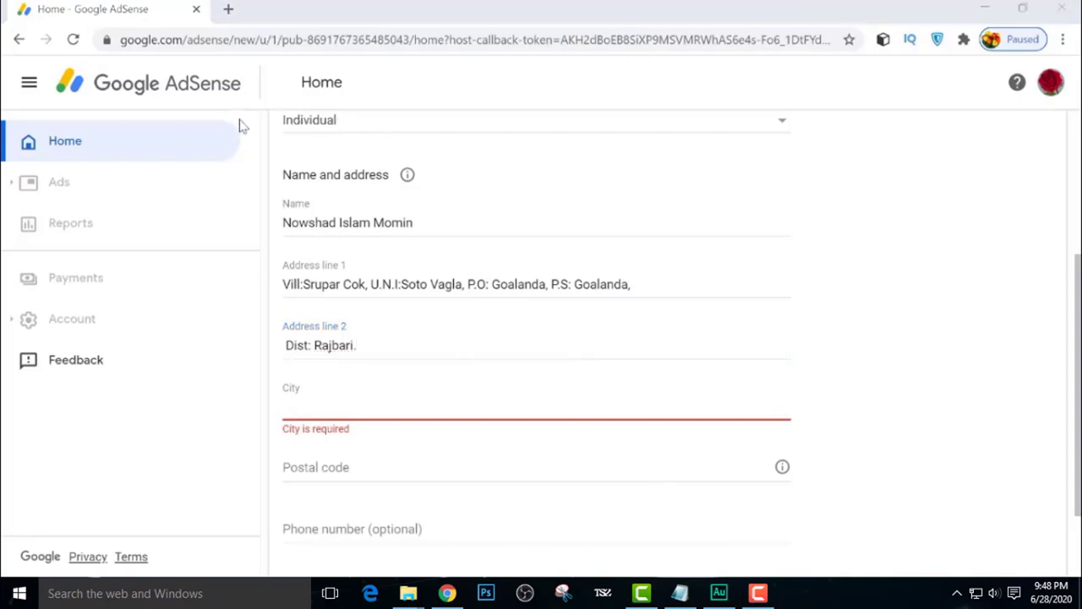
click(920, 18)
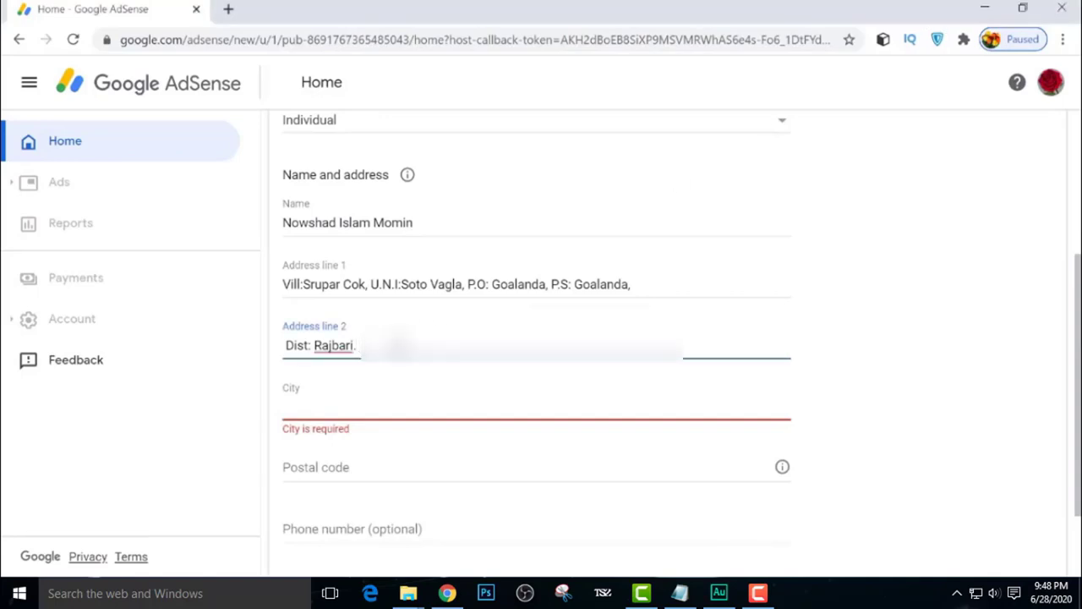
key(ctrl+v)
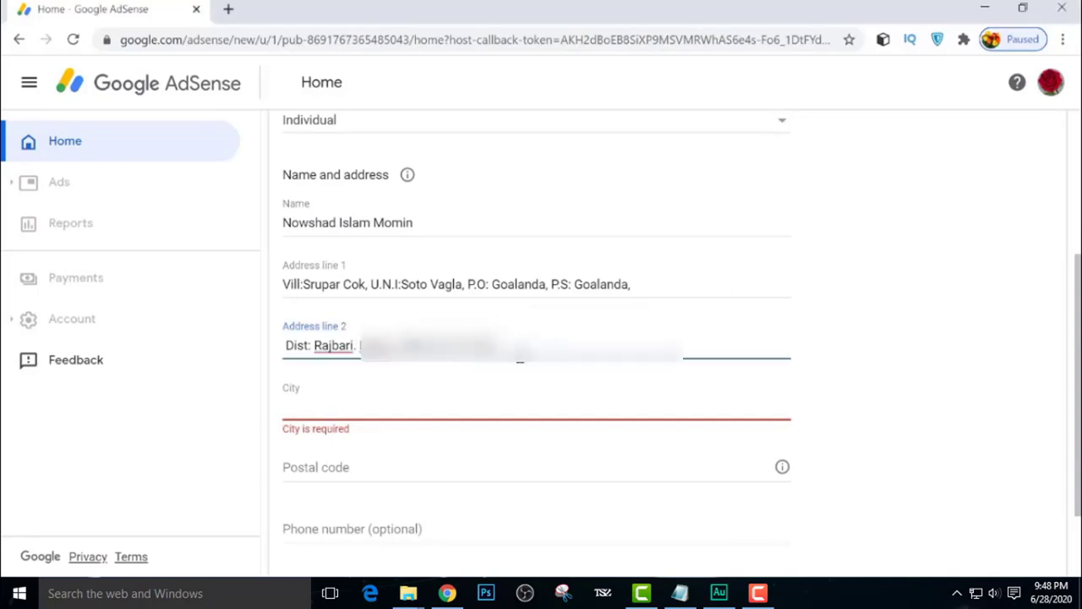
click(350, 403)
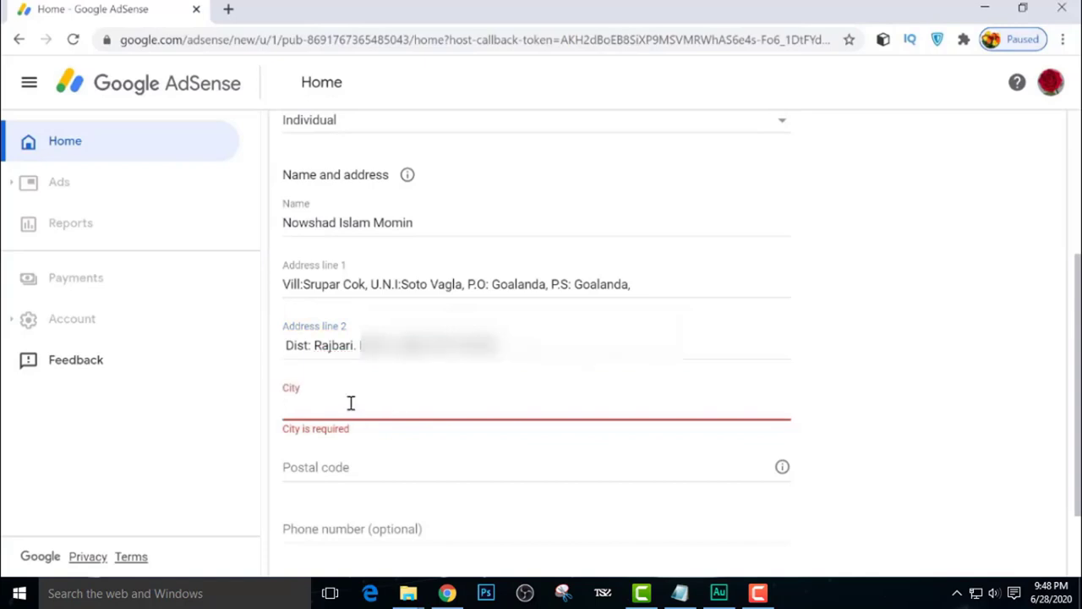
text(Dhaka)
scroll(324, 444, down, 1)
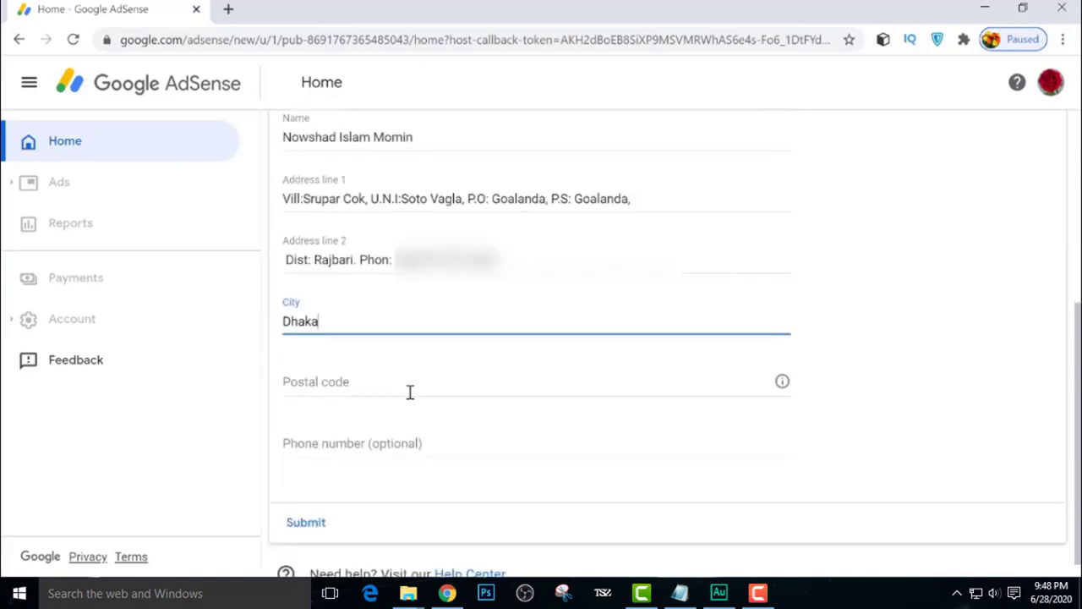
click(397, 387)
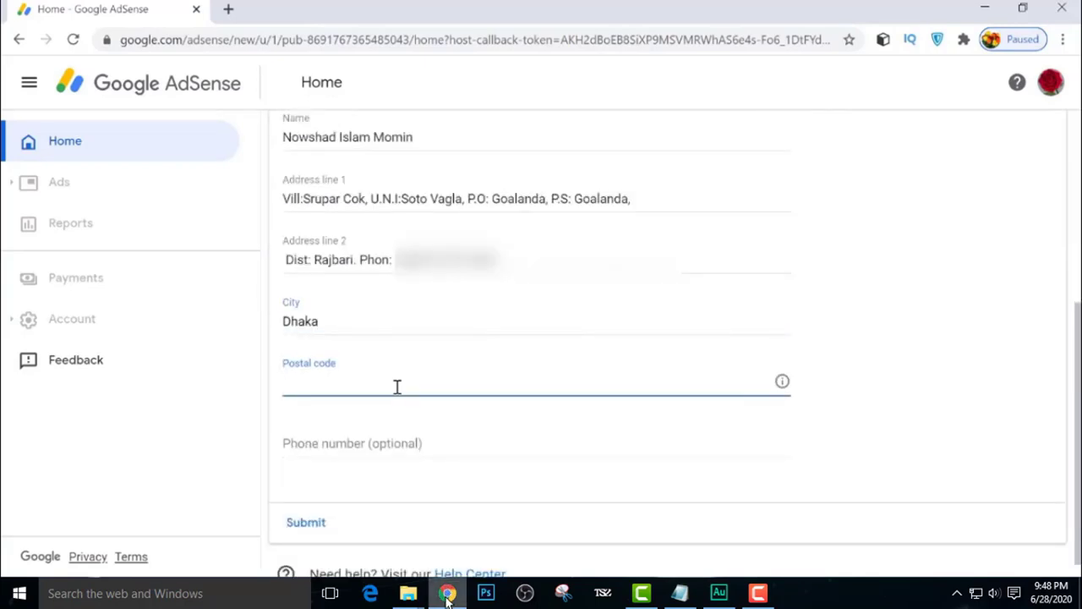
text(771)
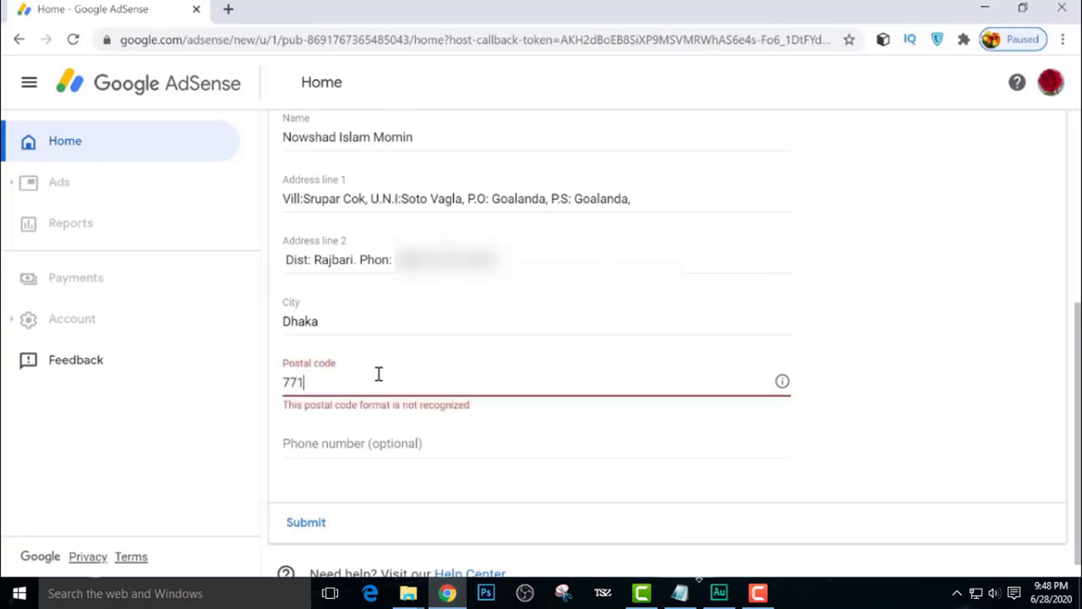
text(0)
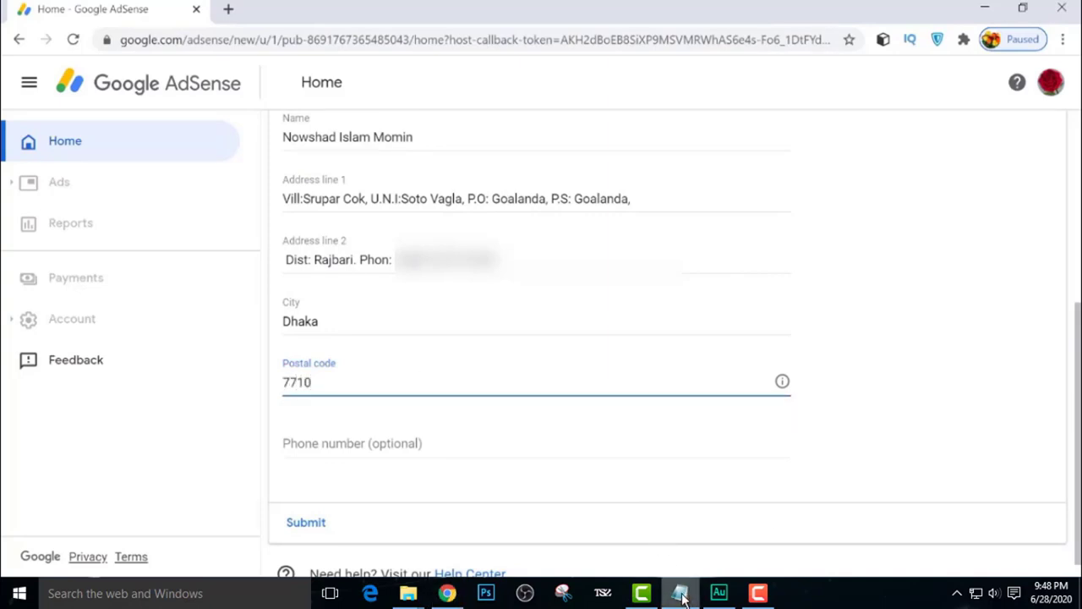
scroll(387, 442, down, 1)
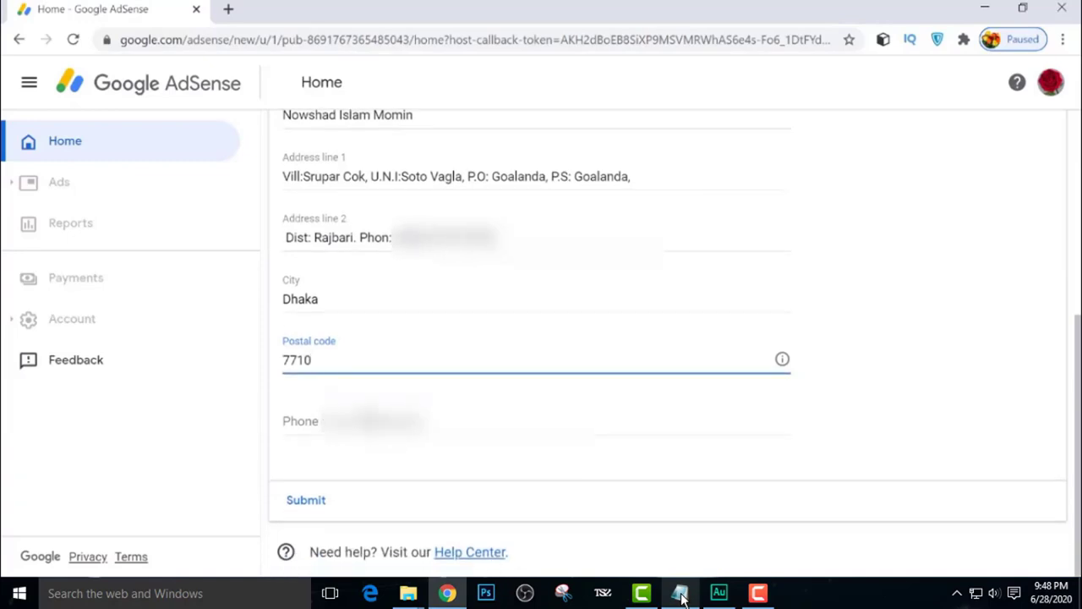
key(Tab)
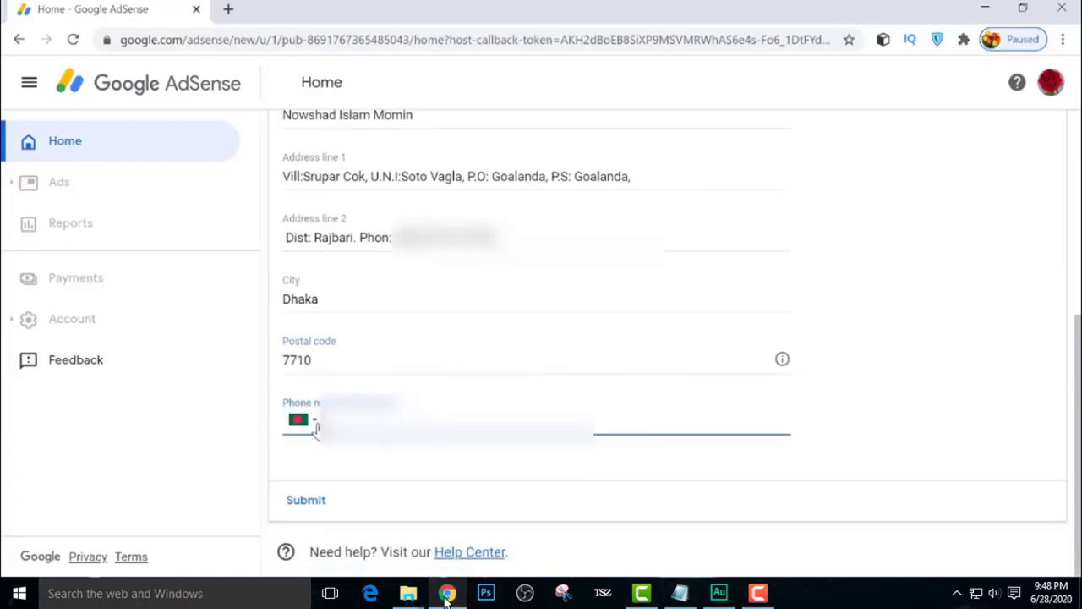
click(313, 425)
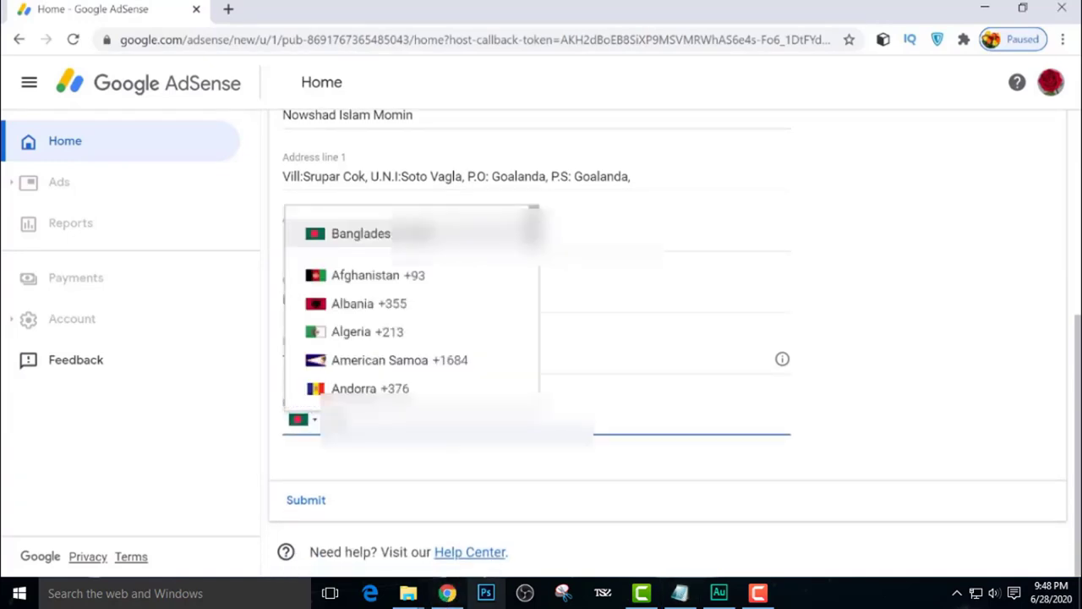
key(Escape)
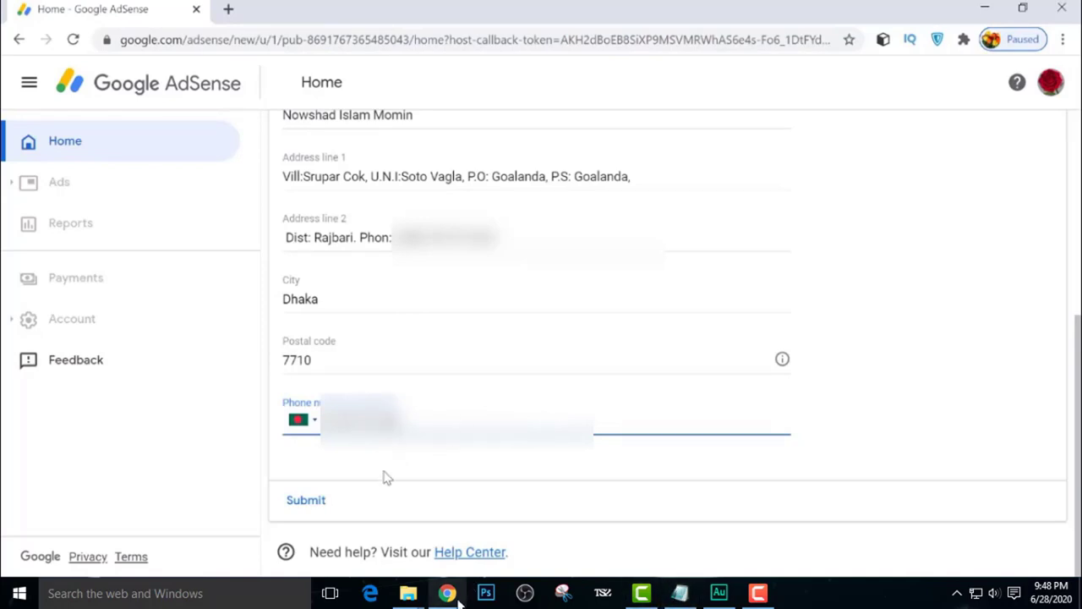
click(307, 504)
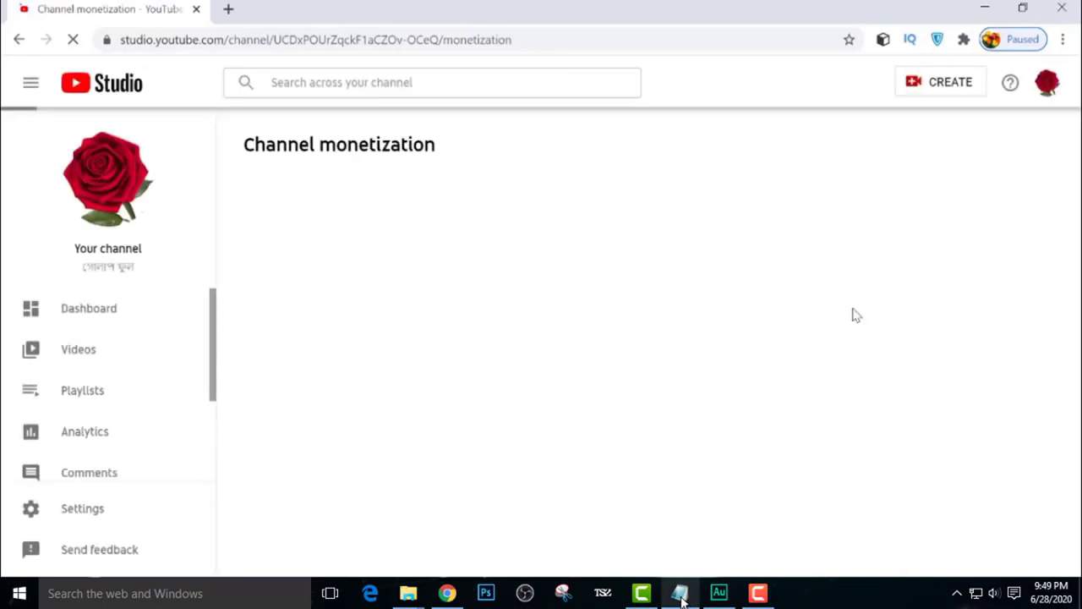
Scroll the Channel monetization page to confirm AdSense signup shows In progress
scroll(403, 369, down, 3)
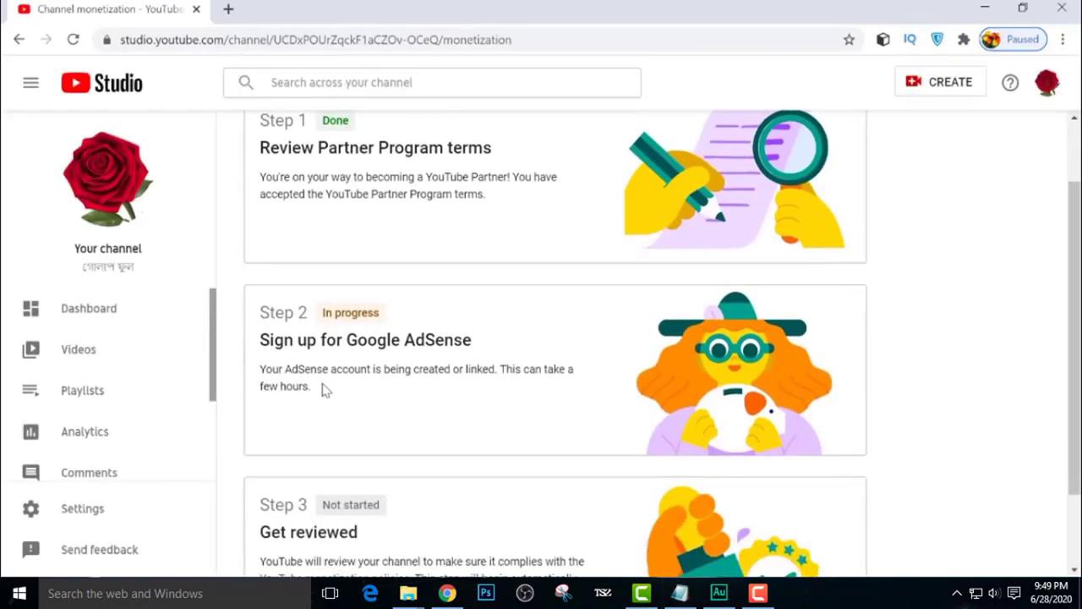
scroll(389, 372, down, 1)
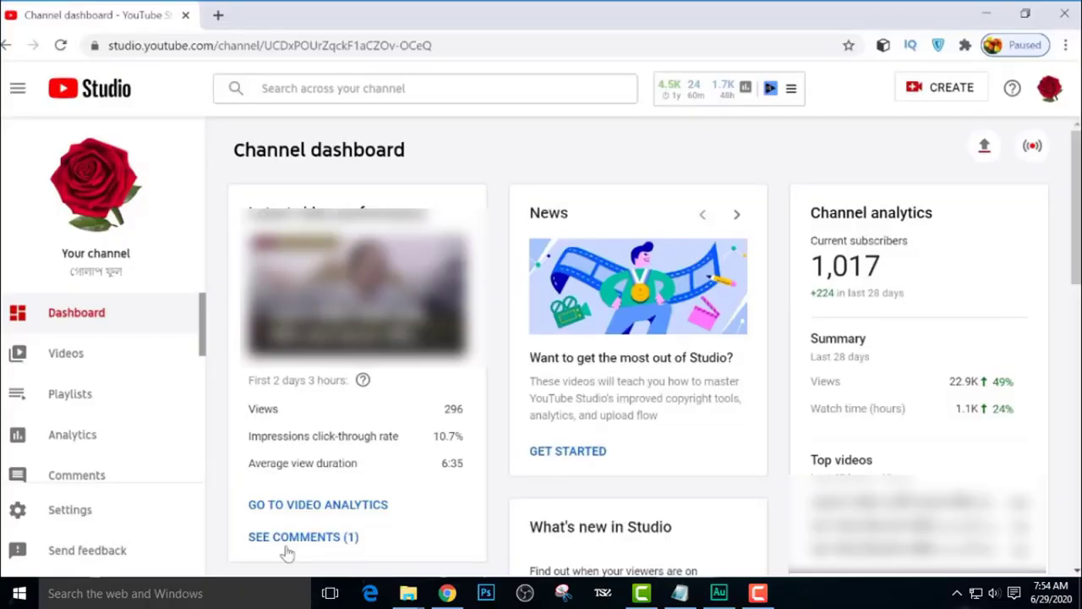
Open Monetization from the dashboard and confirm Step 2, AdSense sign-up, shows Done
scroll(115, 324, down, 2)
scroll(101, 397, down, 2)
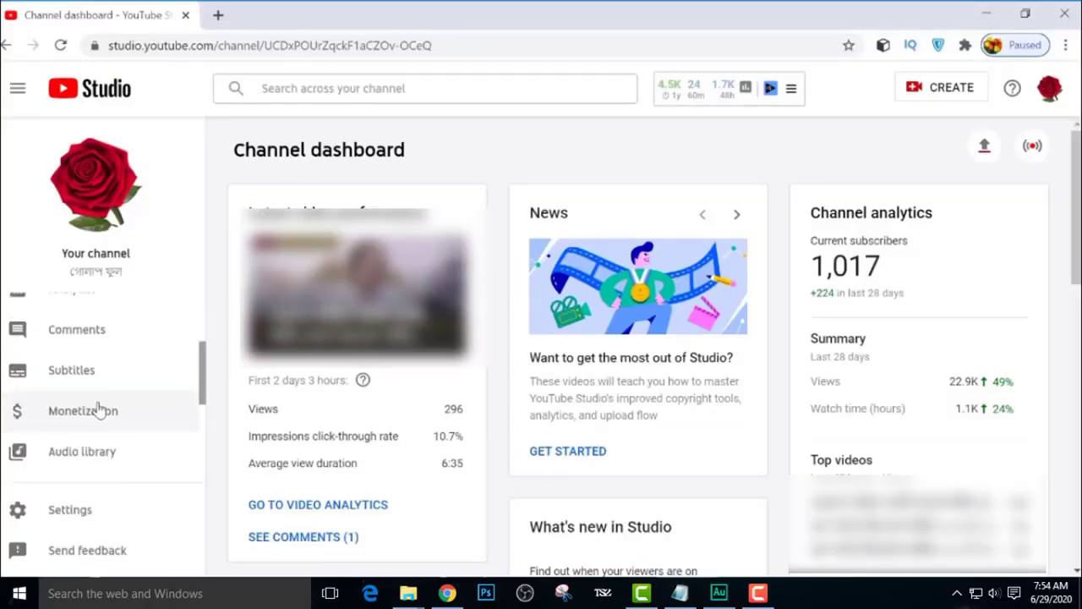
click(95, 396)
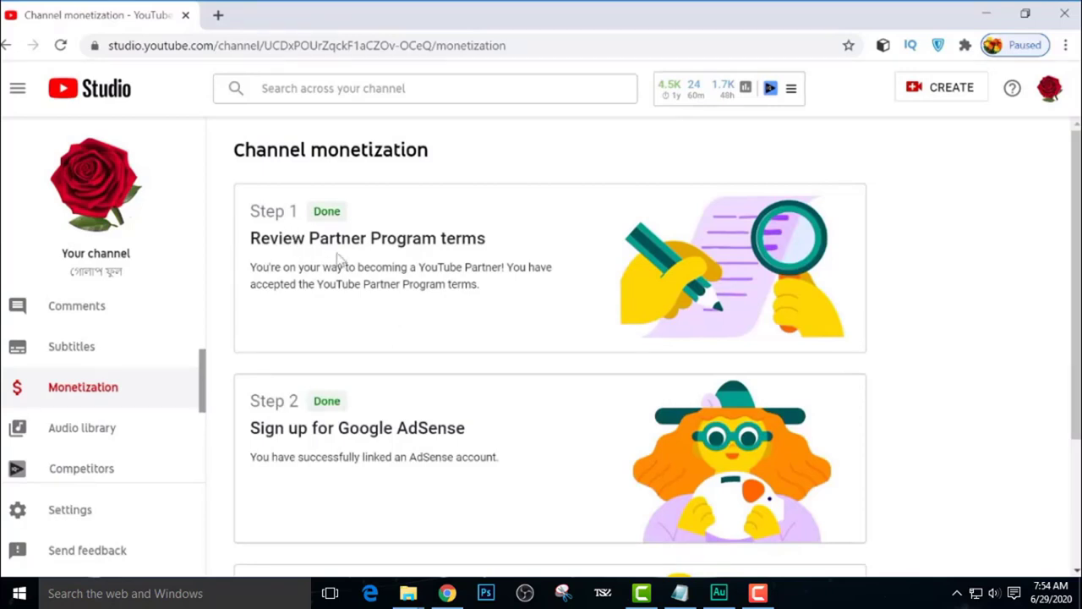
scroll(341, 440, down, 2)
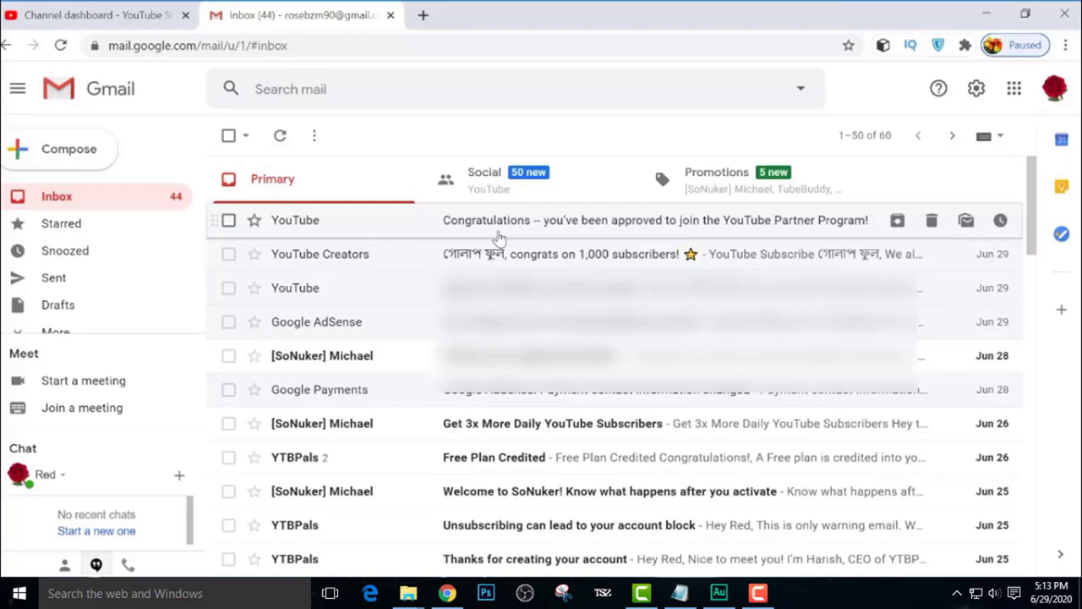
Open and read YouTube's 'Congratulations — you've been approved' Partner Program email
click(498, 221)
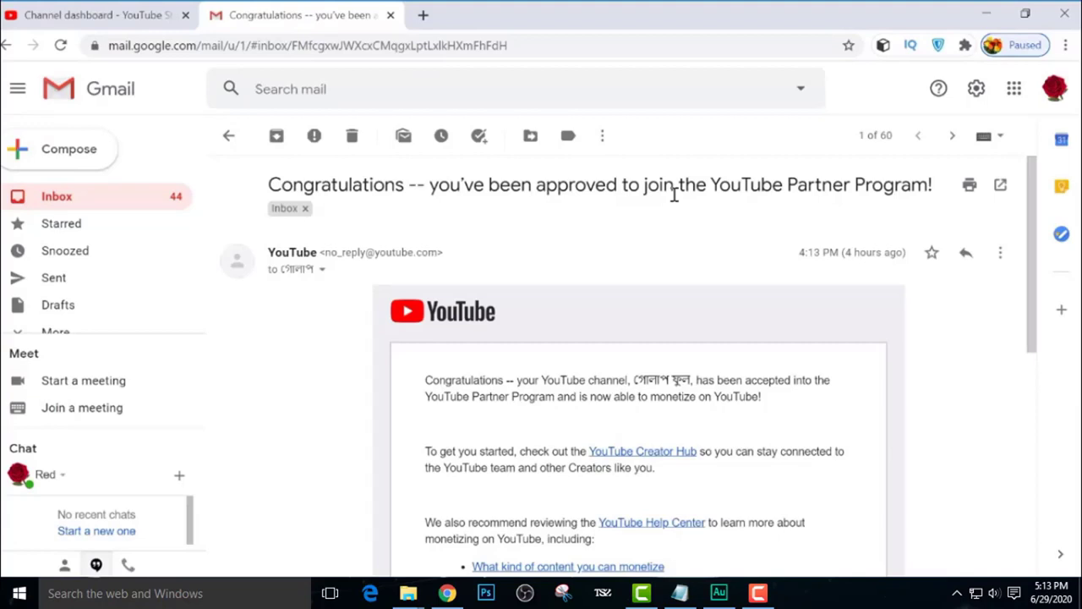
scroll(619, 380, down, 1)
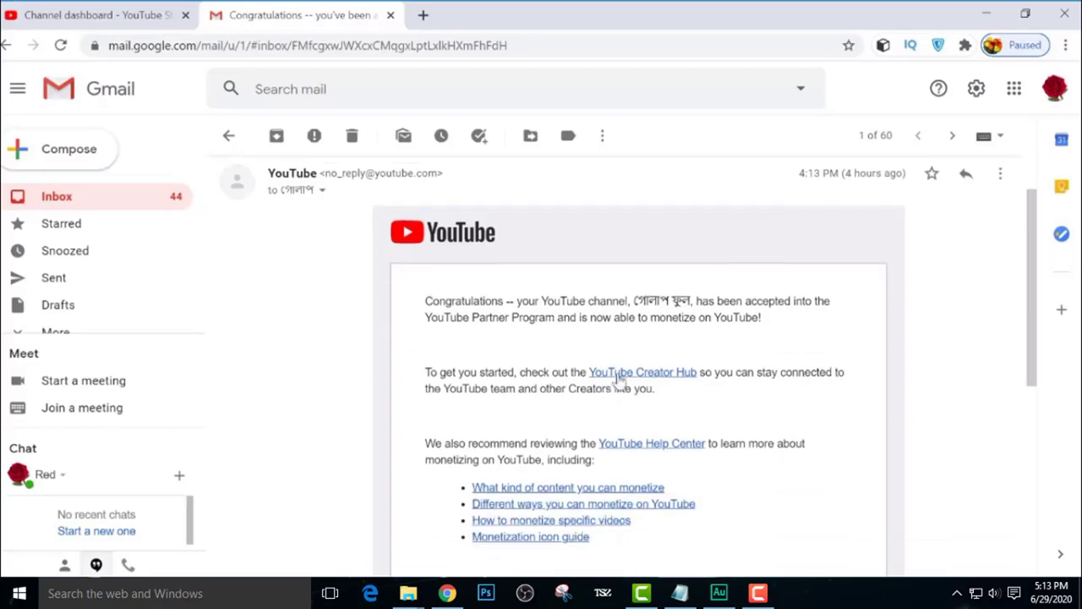
scroll(804, 300, down, 1)
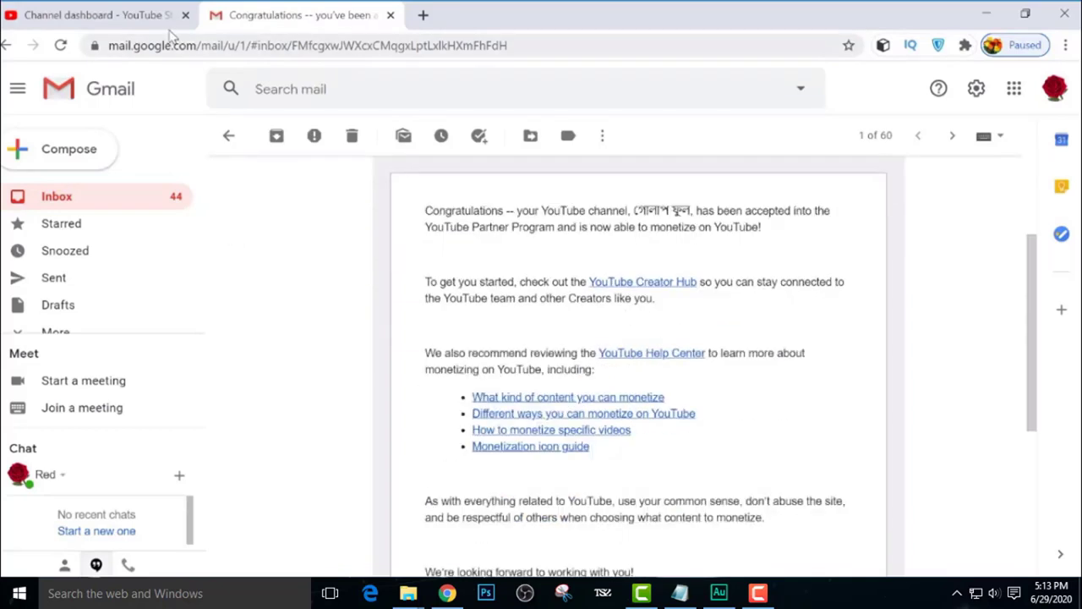
click(157, 15)
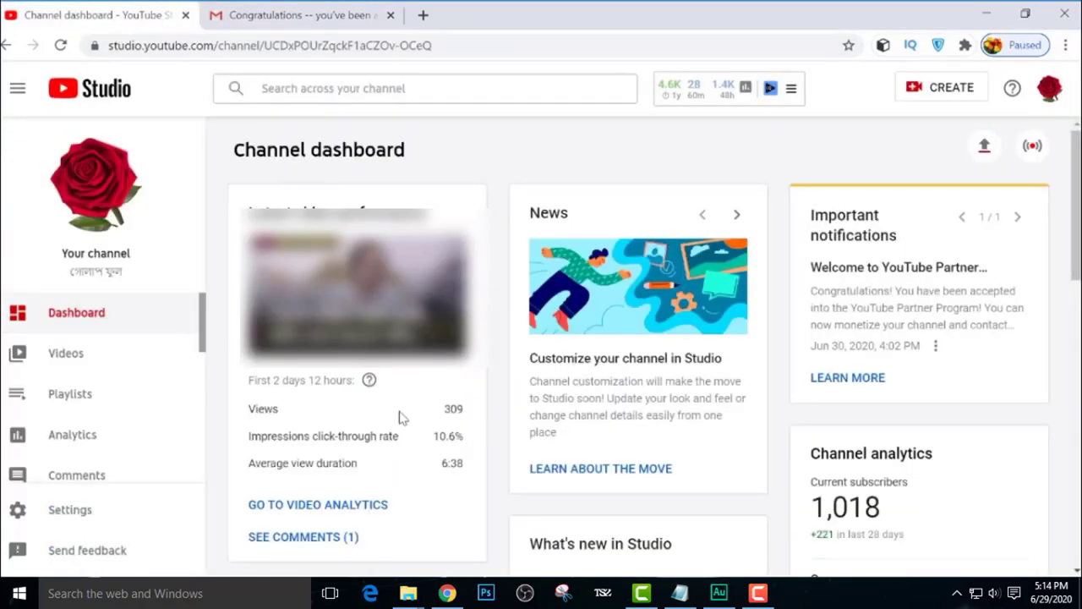
Open the Videos page and scroll the Uploads list to confirm each video's monetization is On
scroll(380, 414, down, 1)
click(67, 355)
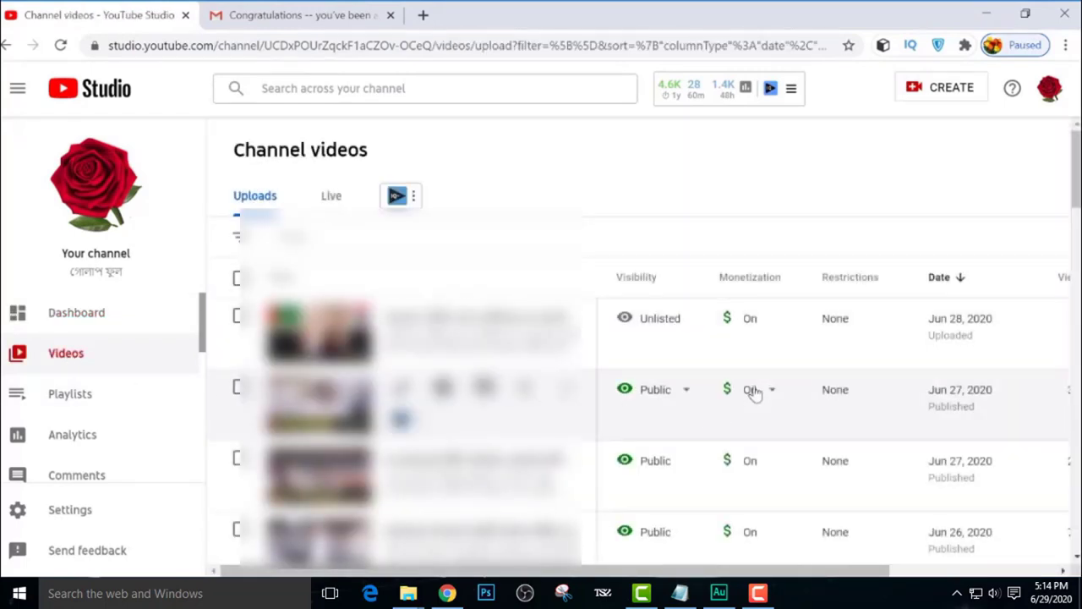
scroll(755, 393, down, 10)
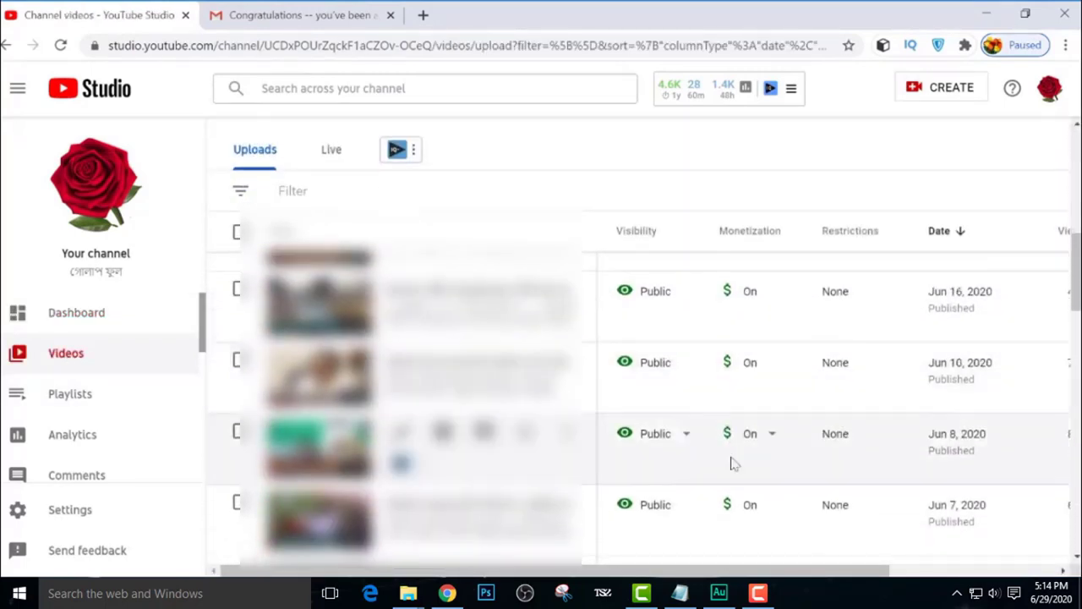
scroll(734, 463, down, 7)
scroll(744, 479, up, 4)
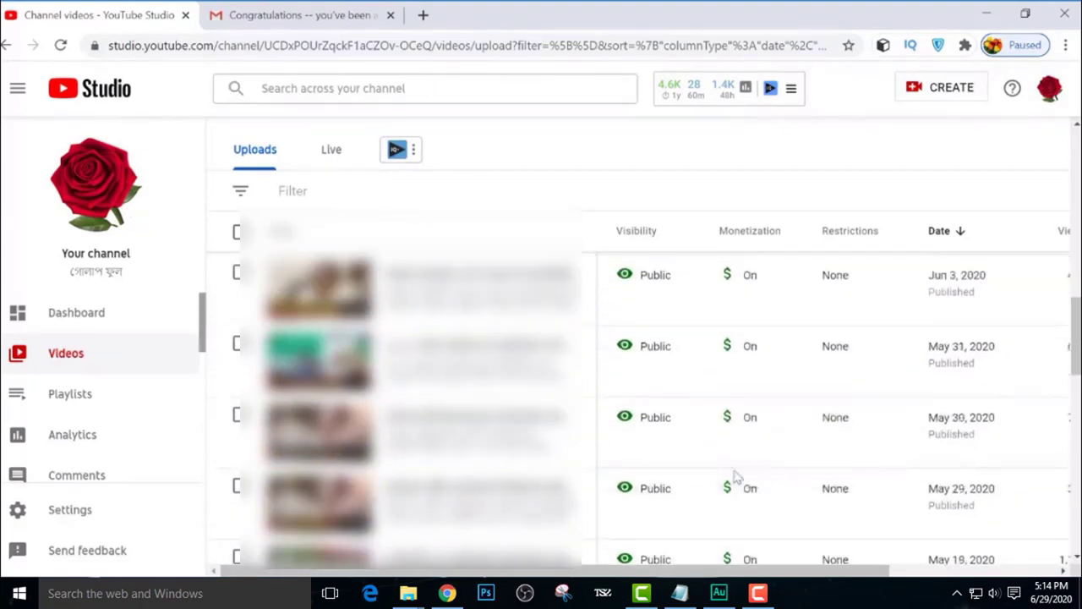
scroll(748, 423, up, 10)
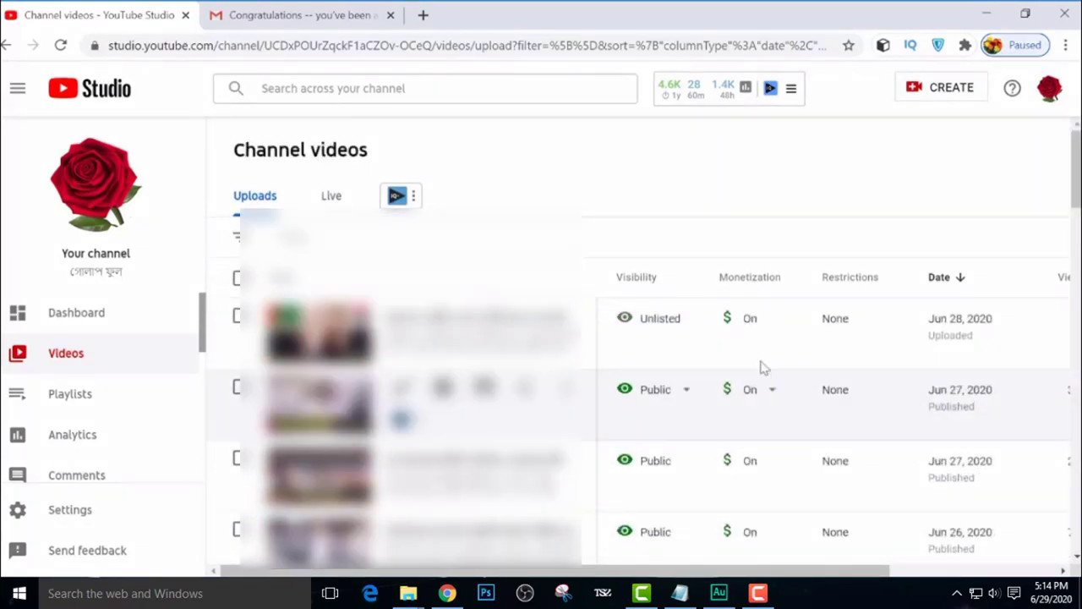